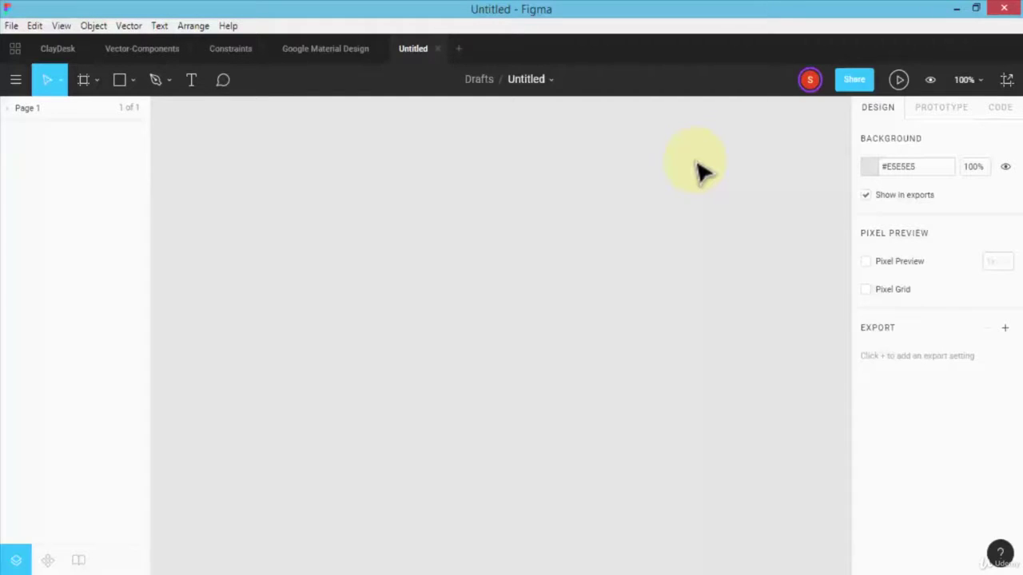
Step: Add a 1440×1024 Desktop preset frame to the empty page
left_click(84, 80)
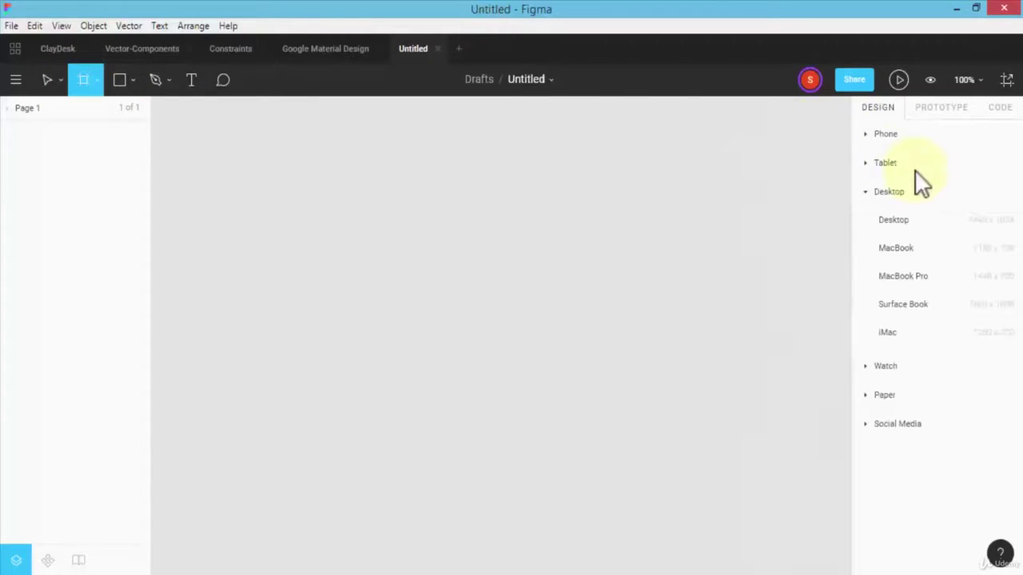
left_click(902, 222)
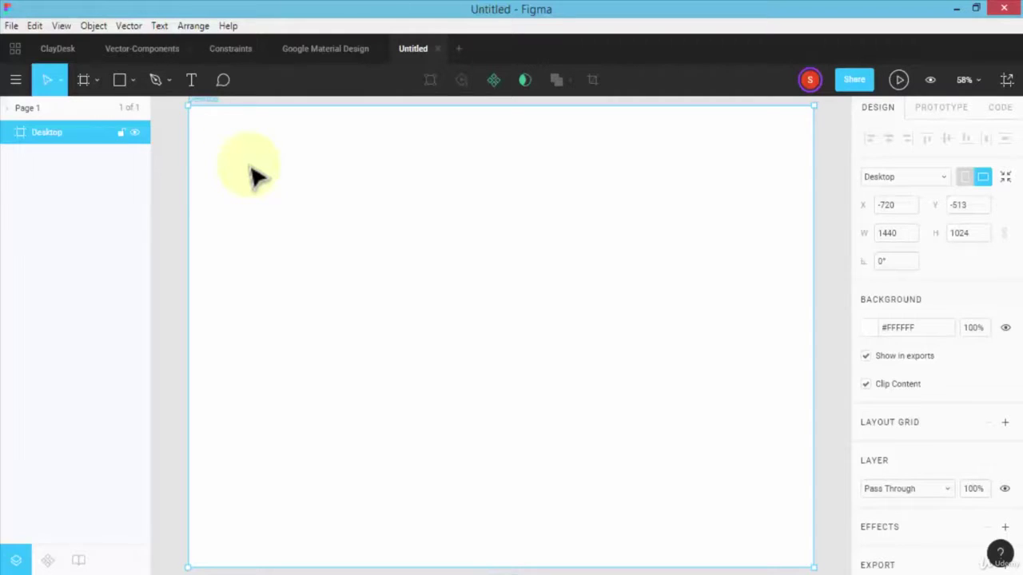
Step: Select the Rectangle tool before leaving Figma for the Google Research Blog
left_click(119, 78)
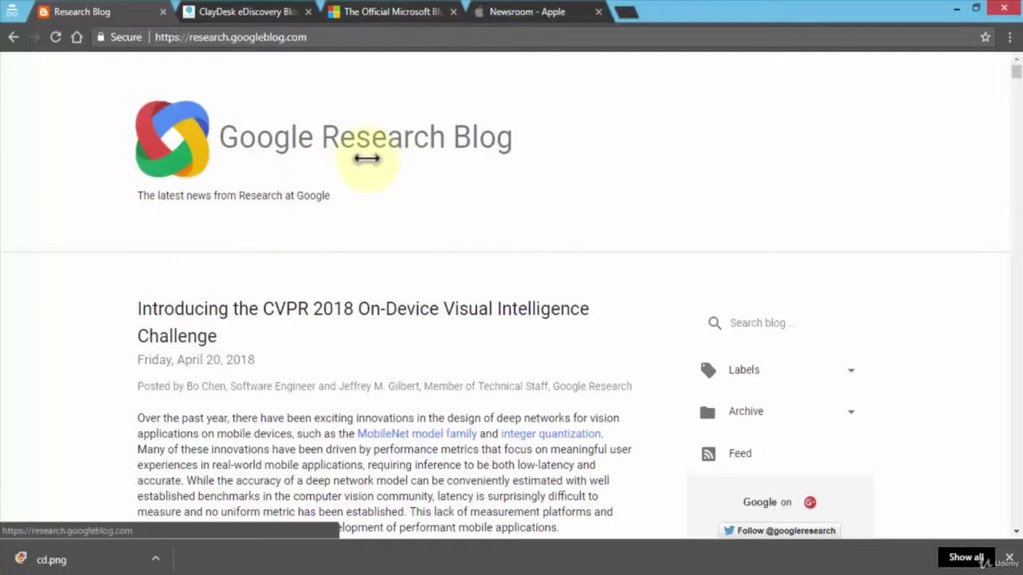
Step: Scroll through the Google Research Blog post, then move to the ClayDesk eDiscovery Blog tab
scroll(367, 160, "down", 2)
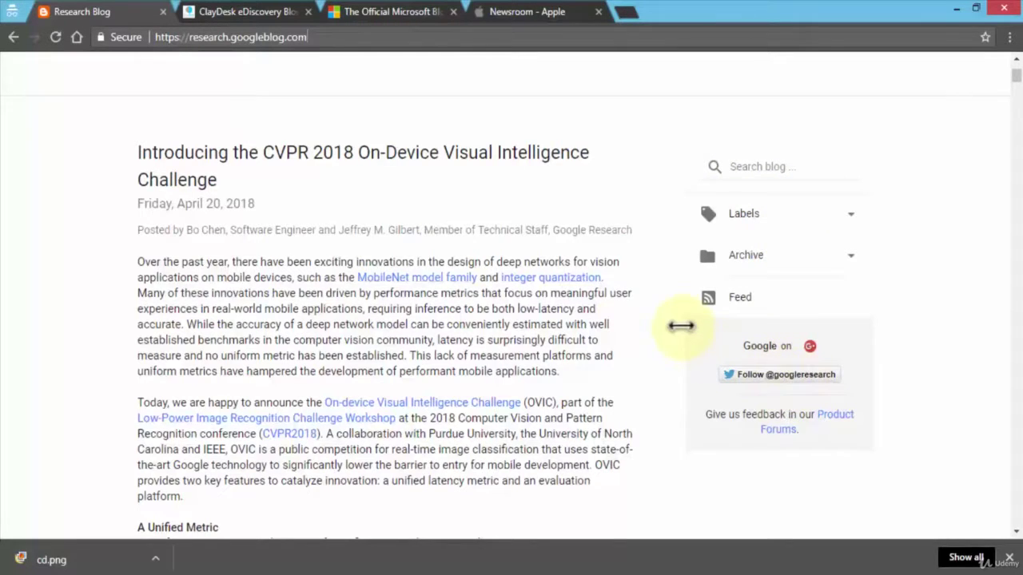
scroll(541, 264, "down", 5)
scroll(543, 269, "down", 3)
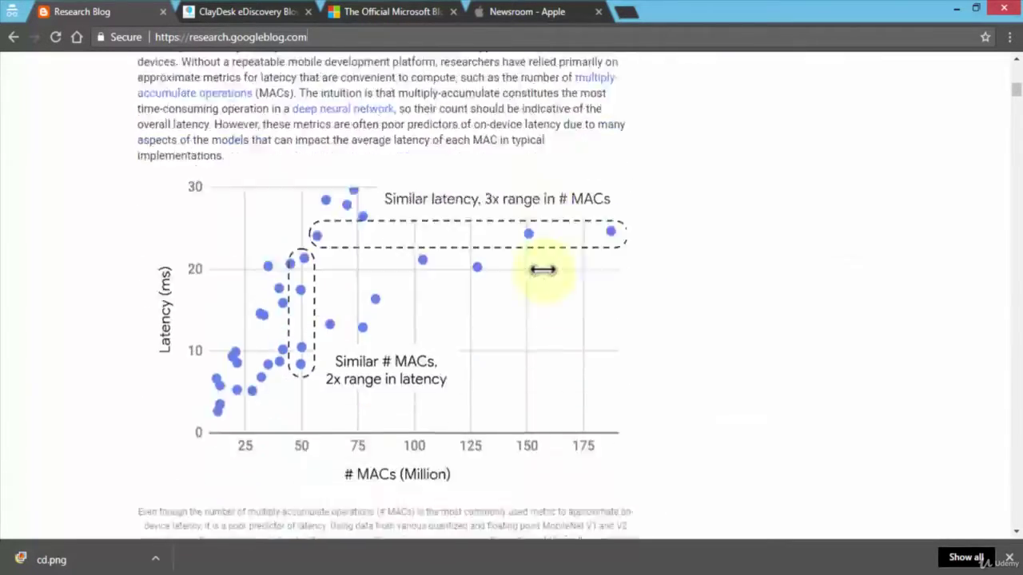
scroll(543, 270, "up", 8)
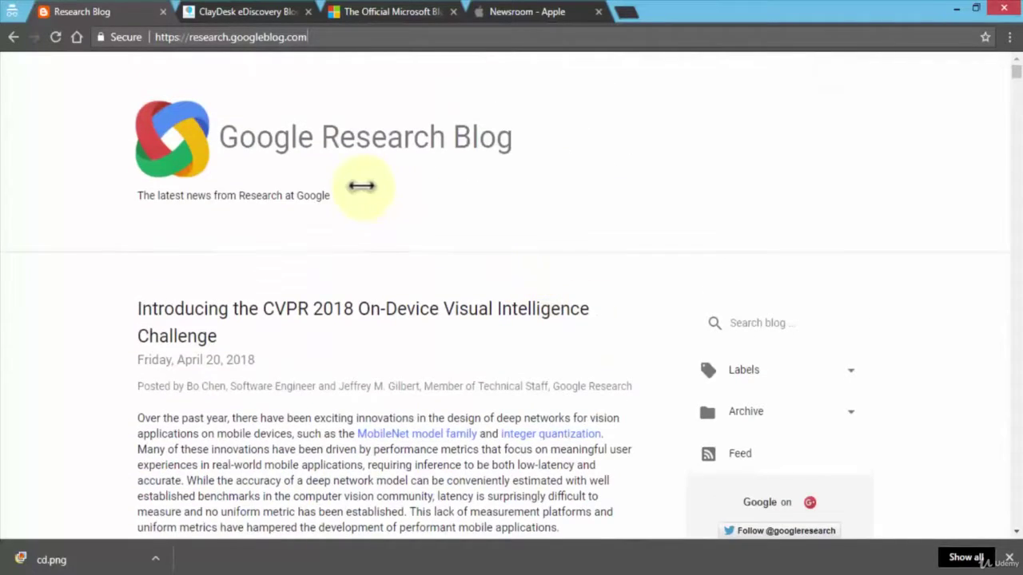
key("ctrl+Tab")
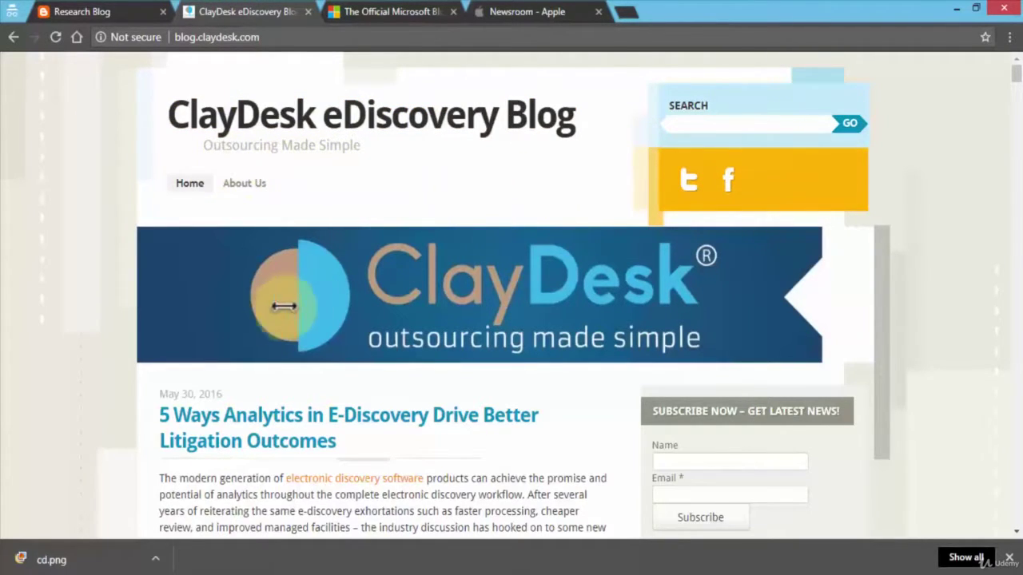
Step: Scroll the ClayDesk eDiscovery Blog, then move to the Official Microsoft Blog tab
scroll(516, 327, "down", 5)
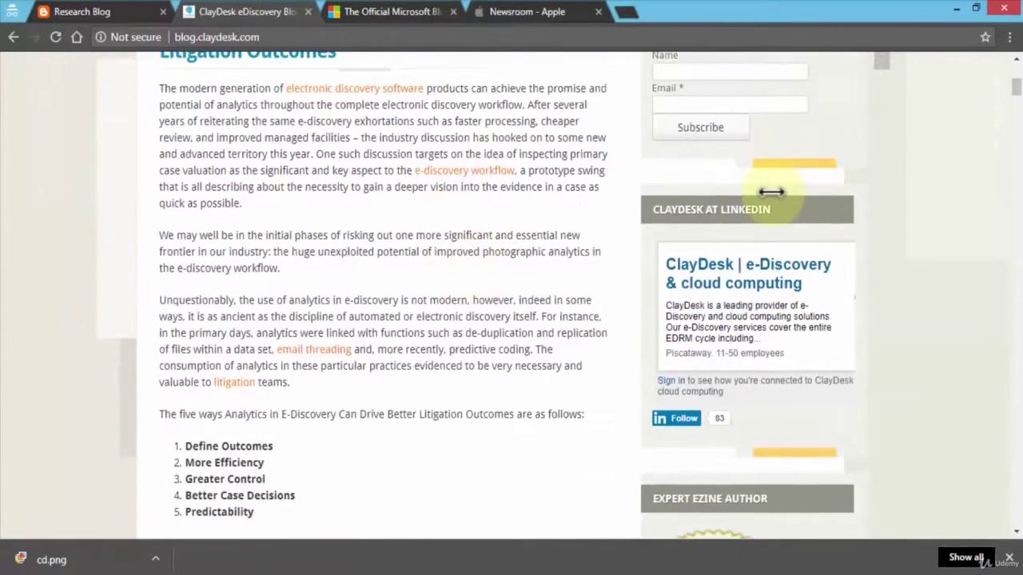
scroll(772, 192, "up", 2)
scroll(765, 239, "up", 3)
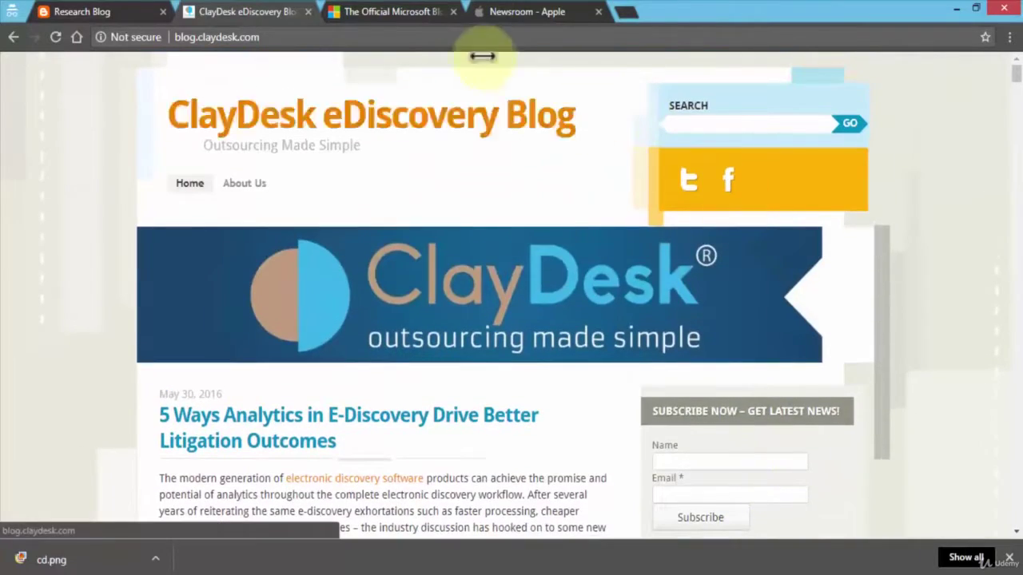
left_click(410, 12)
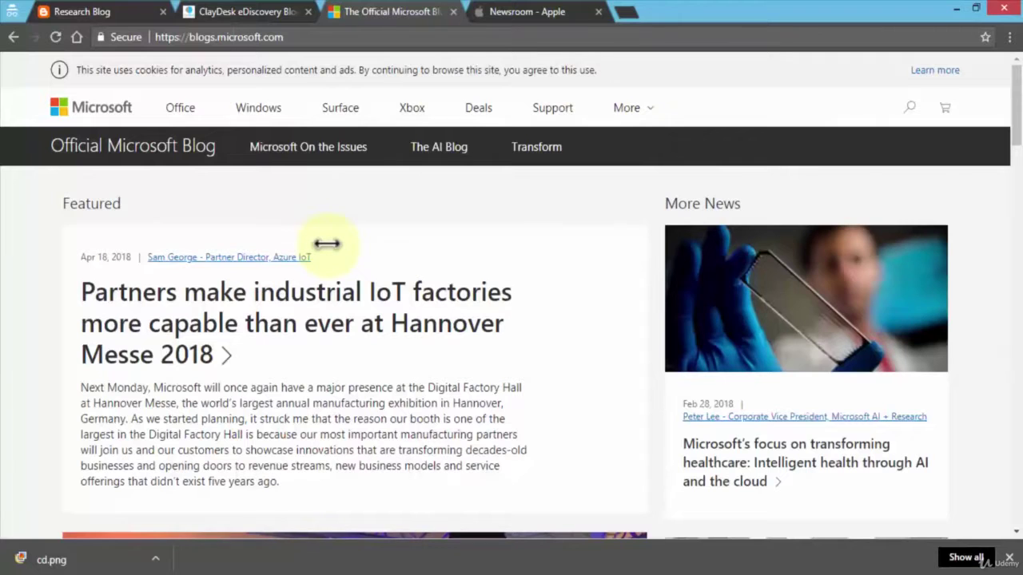
Step: Scroll down the Official Microsoft Blog, then move to the Newsroom - Apple tab
scroll(327, 244, "down", 1)
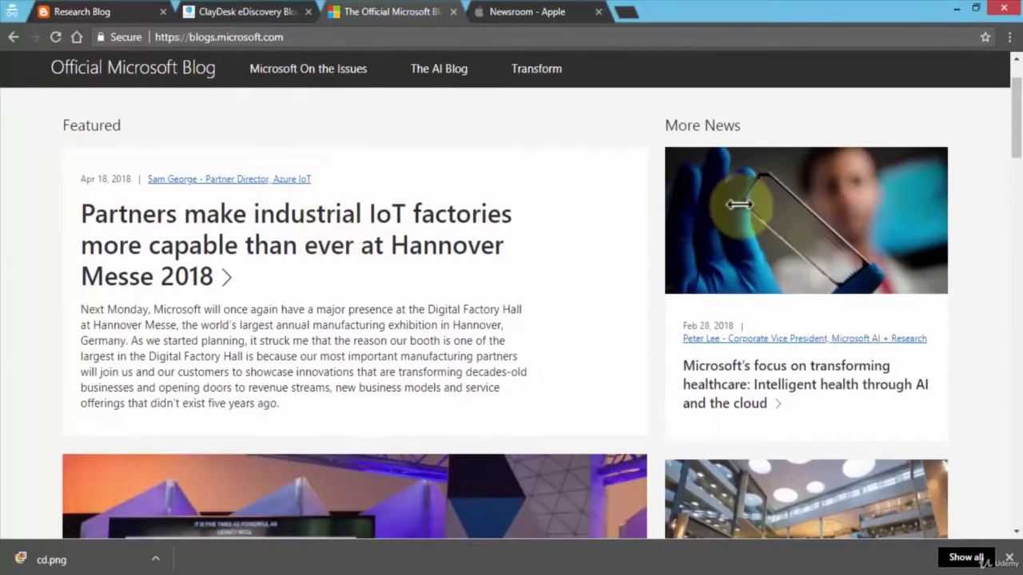
scroll(740, 204, "down", 1)
scroll(740, 205, "down", 2)
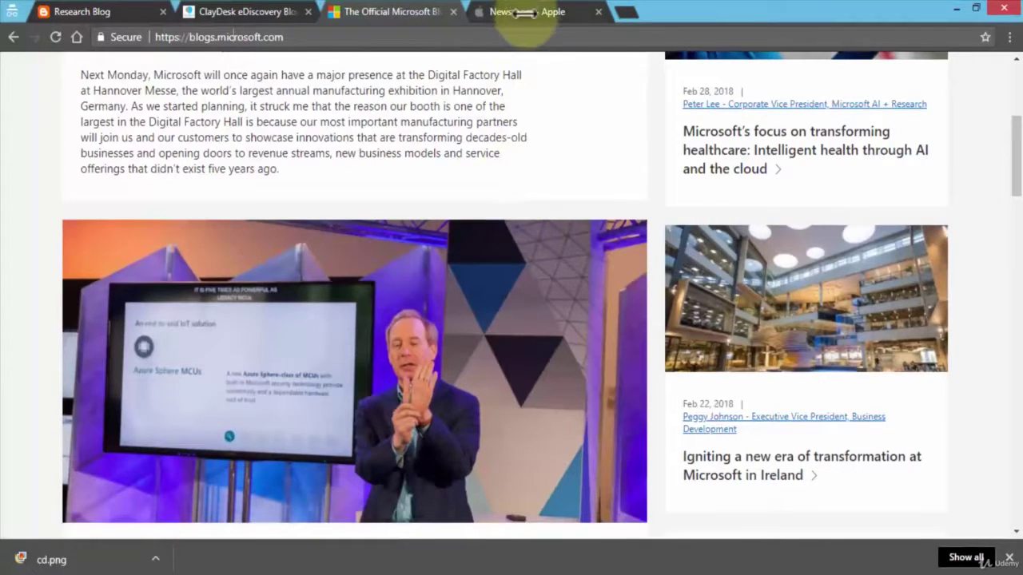
left_click(470, 12)
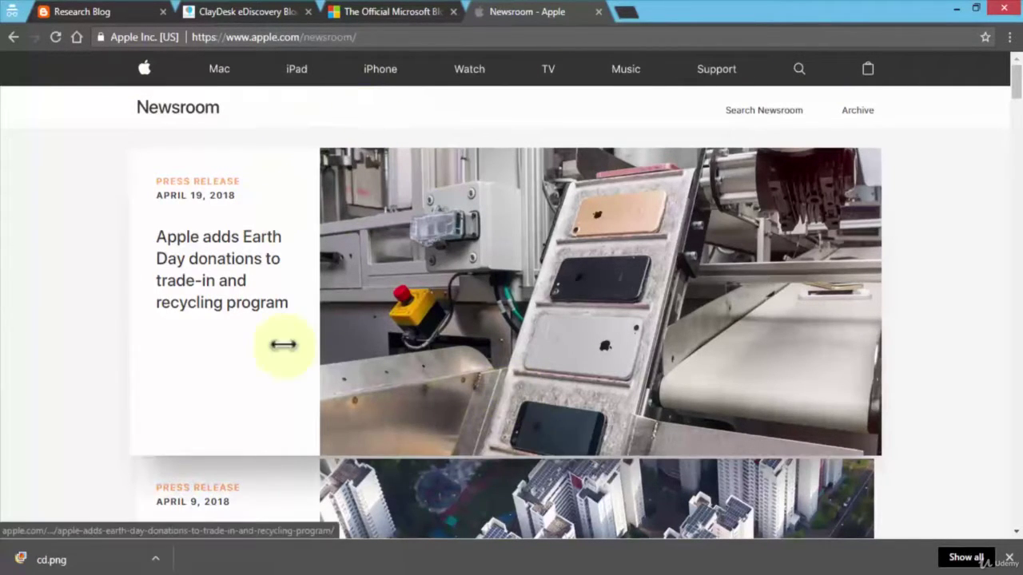
Step: Scroll through Apple's Newsroom page before returning to the Figma file
scroll(226, 320, "down", 5)
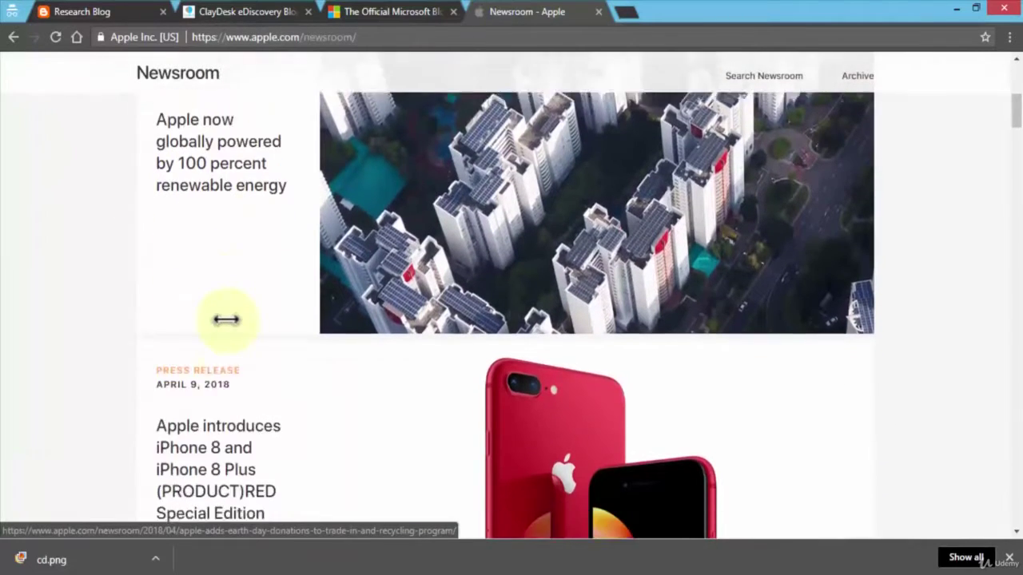
scroll(226, 319, "up", 5)
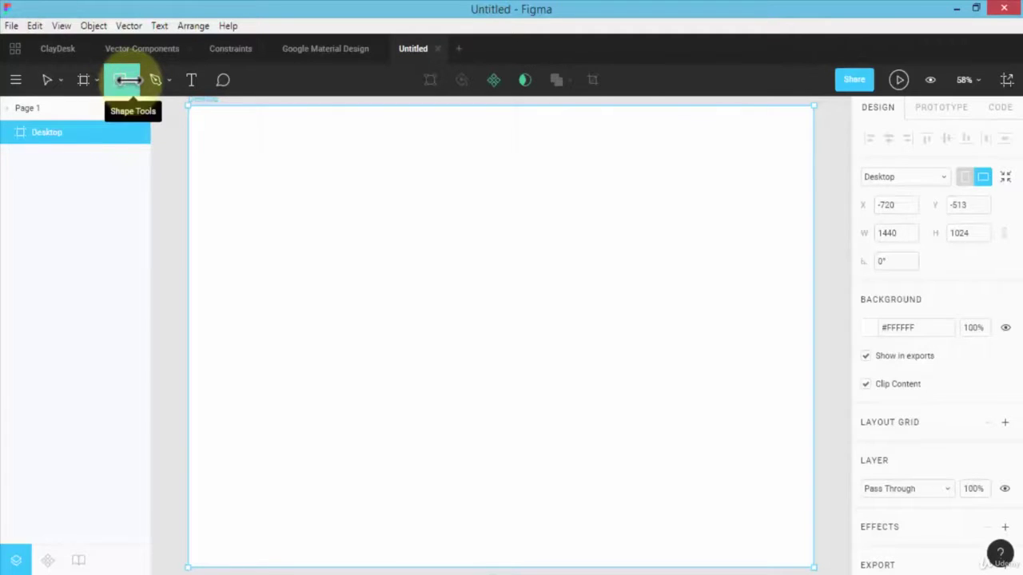
Step: Load cd.png from the Cars-Vintage folder with Place Image
left_click(128, 80)
left_click(117, 226)
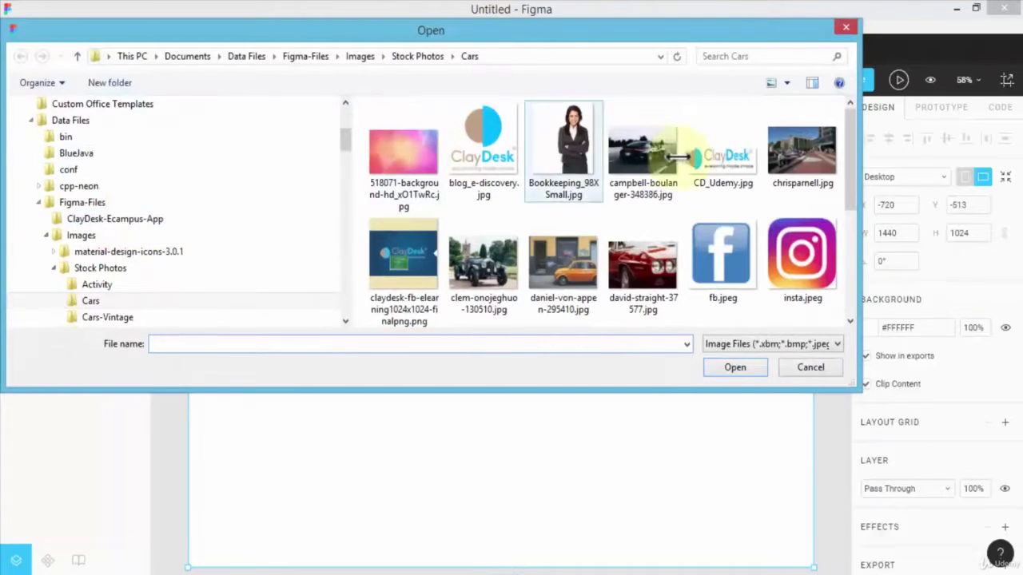
left_click(725, 170)
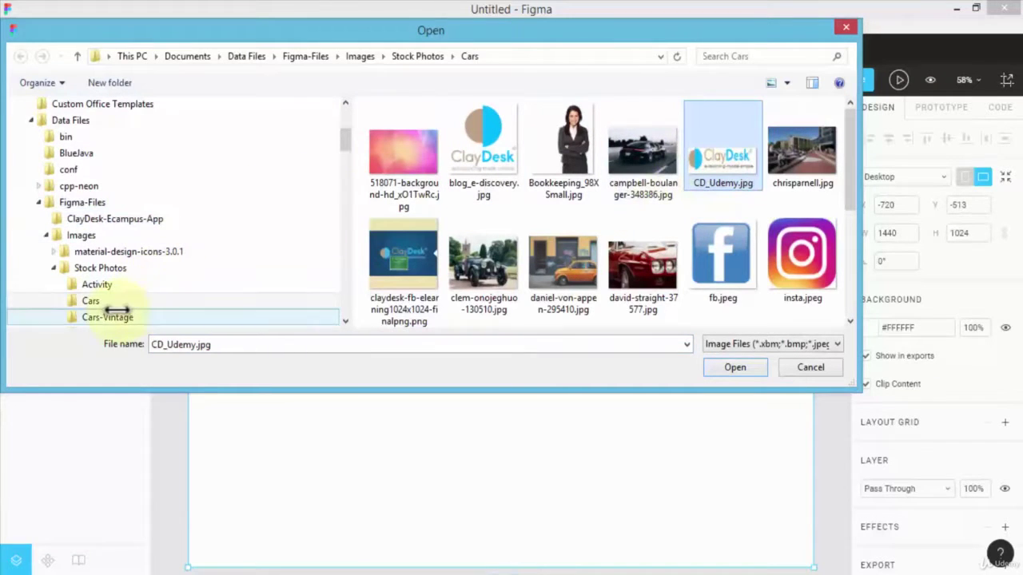
left_click(107, 316)
left_click(484, 211)
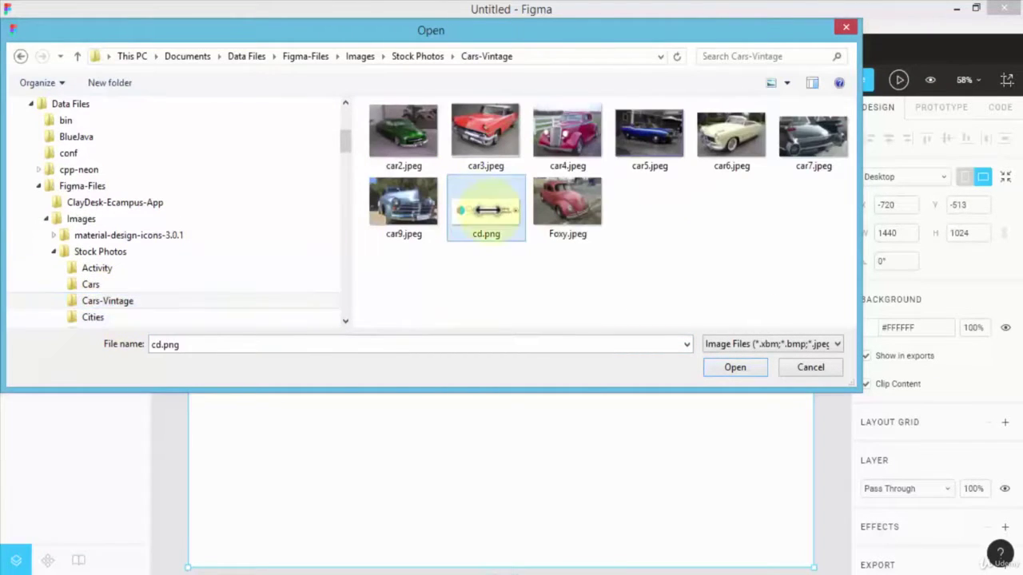
left_click(723, 367)
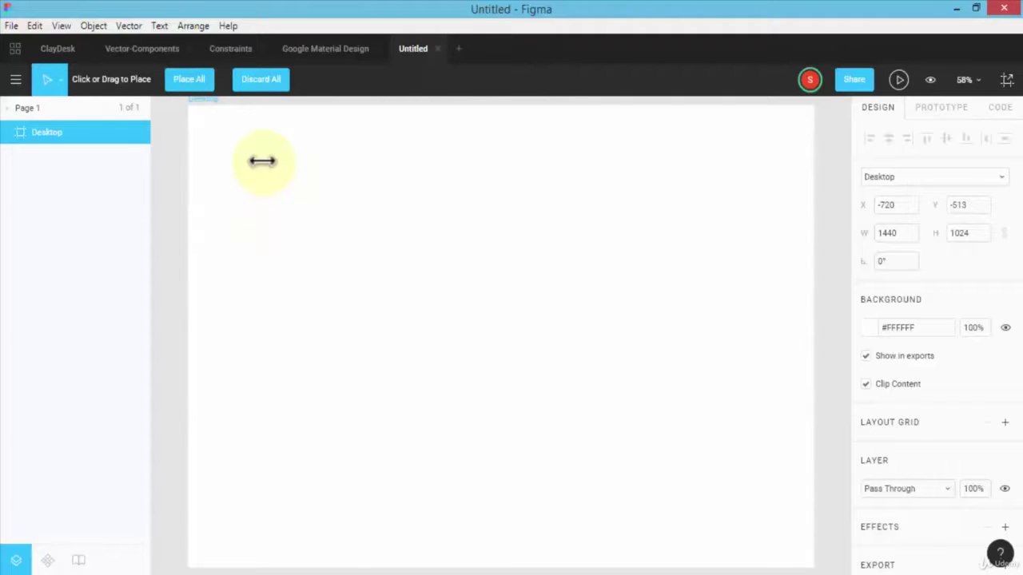
Step: Place the ClayDesk logo at the frame's top-left and resize it to 487×180
left_click(262, 161)
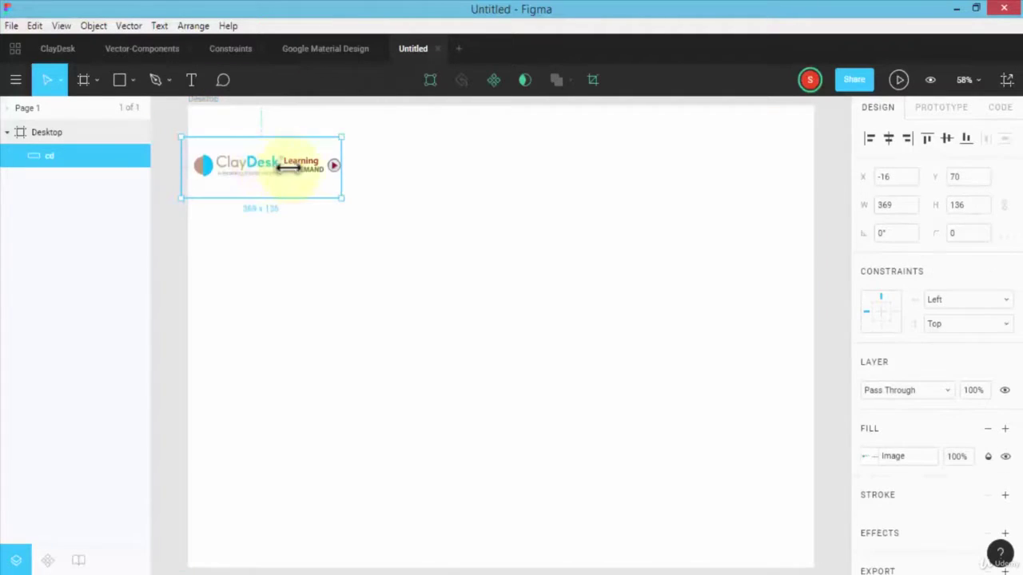
left_click_drag(295, 154, 285, 155)
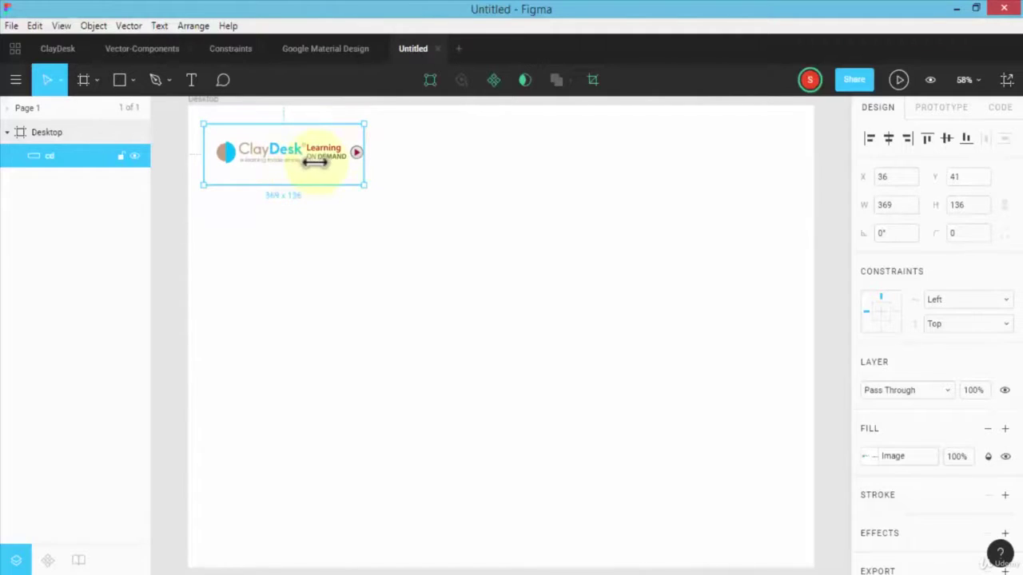
left_click_drag(367, 183, 414, 204)
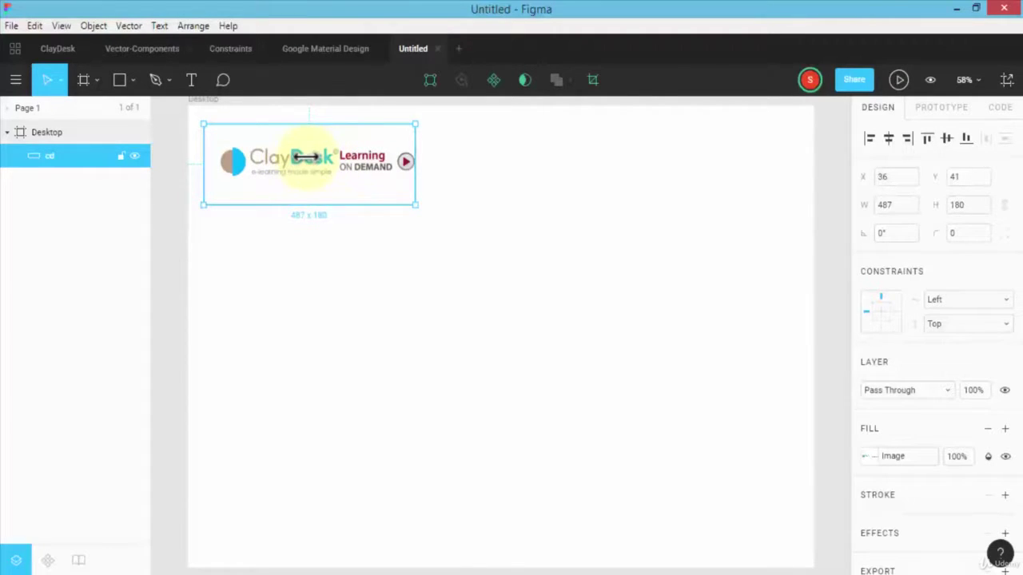
Step: Crop the logo to 312×89, removing 'Learning ON DEMAND', and move it to X 27, Y 42
double_click(292, 171)
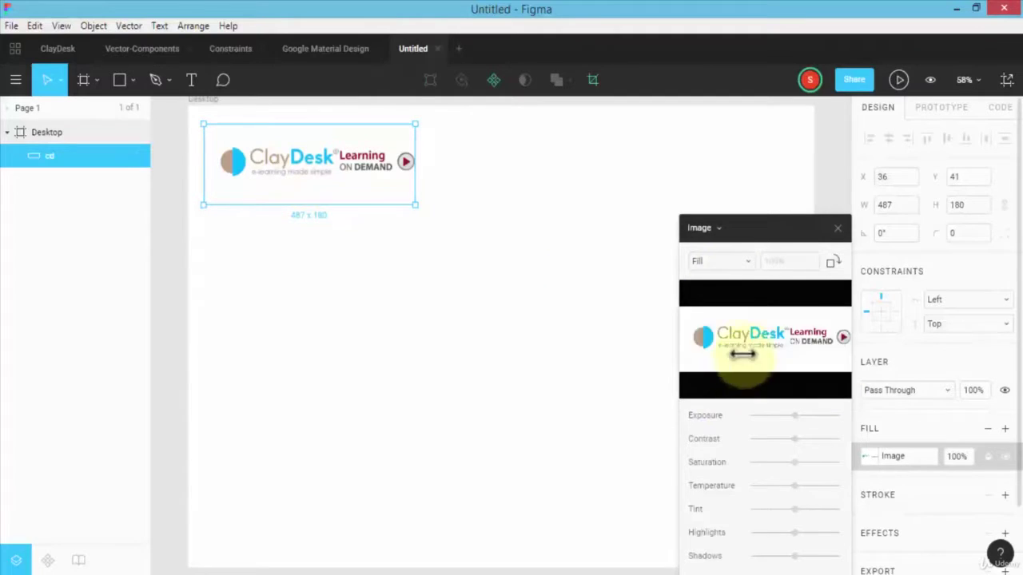
left_click(749, 259)
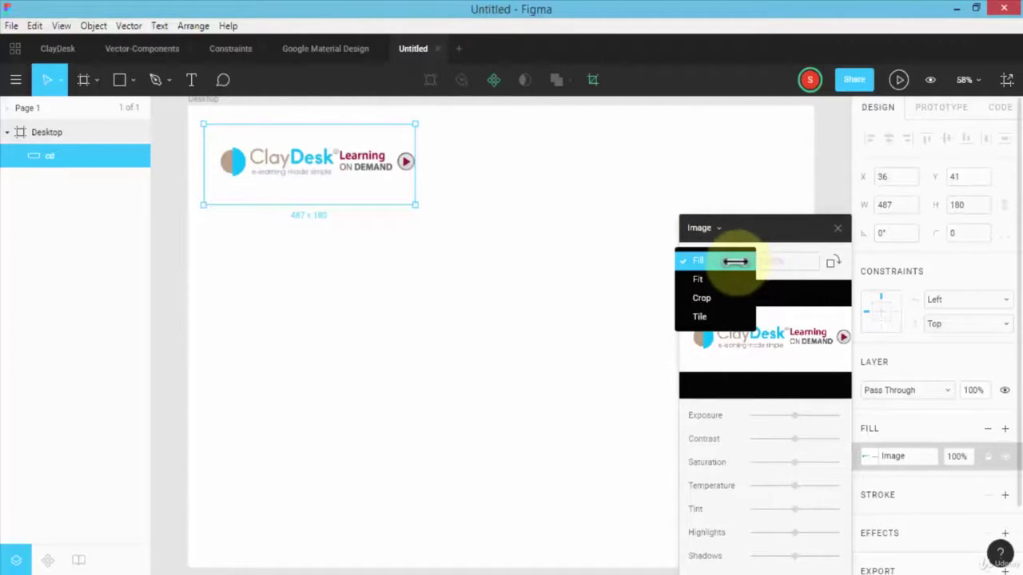
left_click(712, 297)
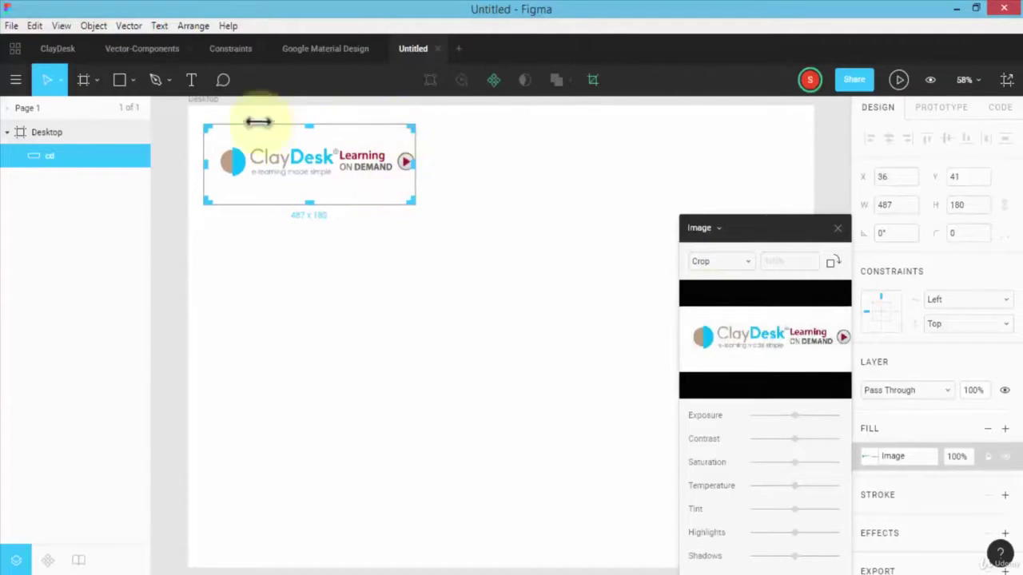
left_click_drag(413, 162, 338, 163)
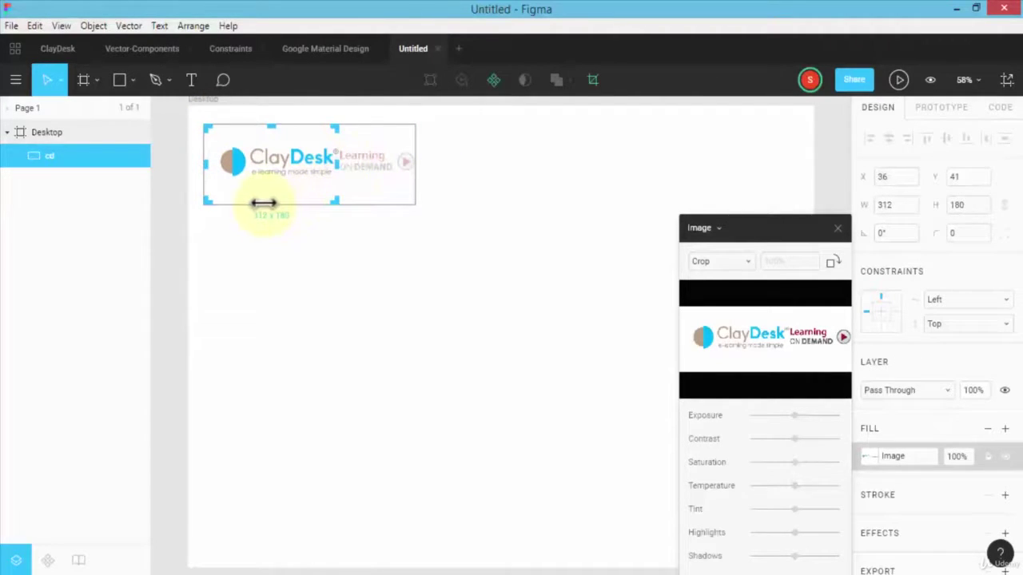
left_click_drag(269, 194, 270, 179)
left_click_drag(271, 127, 272, 142)
key("Return")
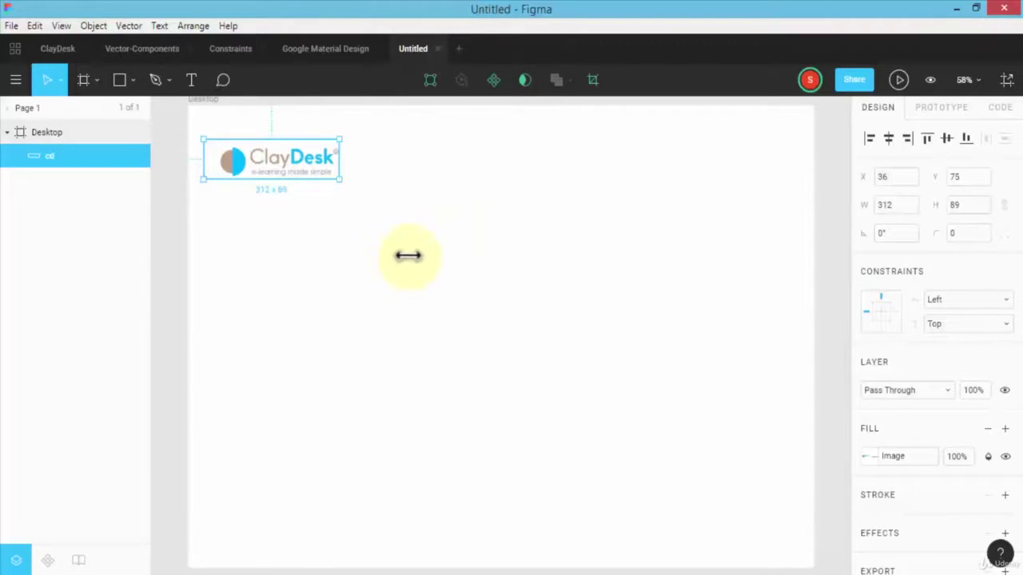
left_click_drag(279, 155, 276, 142)
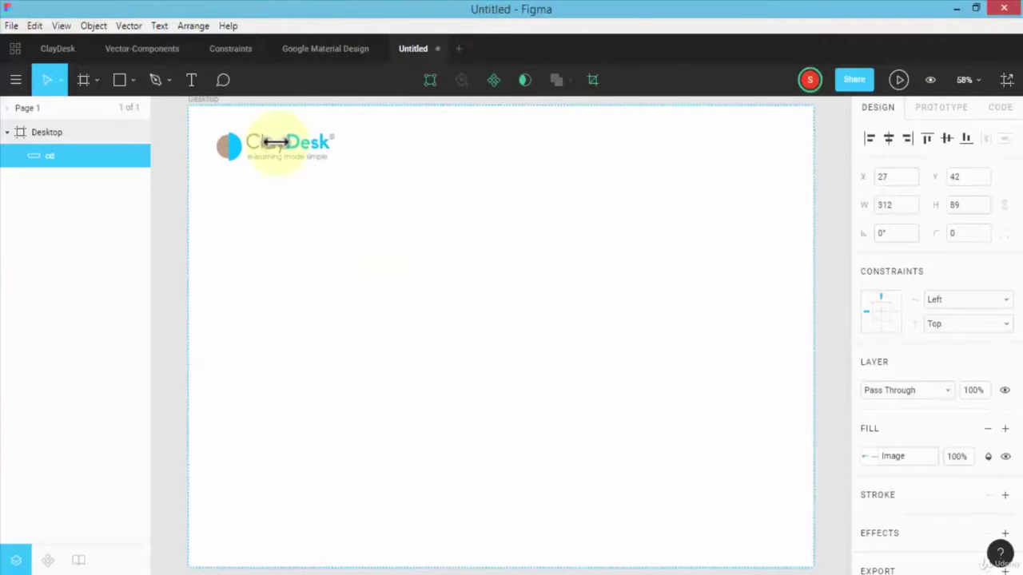
Step: Add a 'Vintage' text box beside the logo and fit the box around the word
left_click(361, 155)
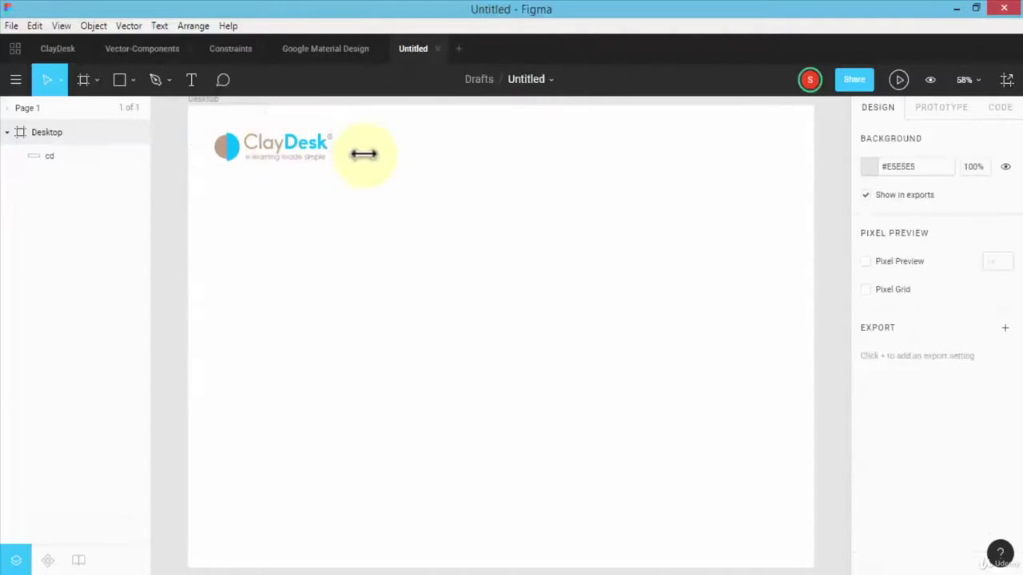
left_click(190, 80)
left_click_drag(401, 128, 475, 154)
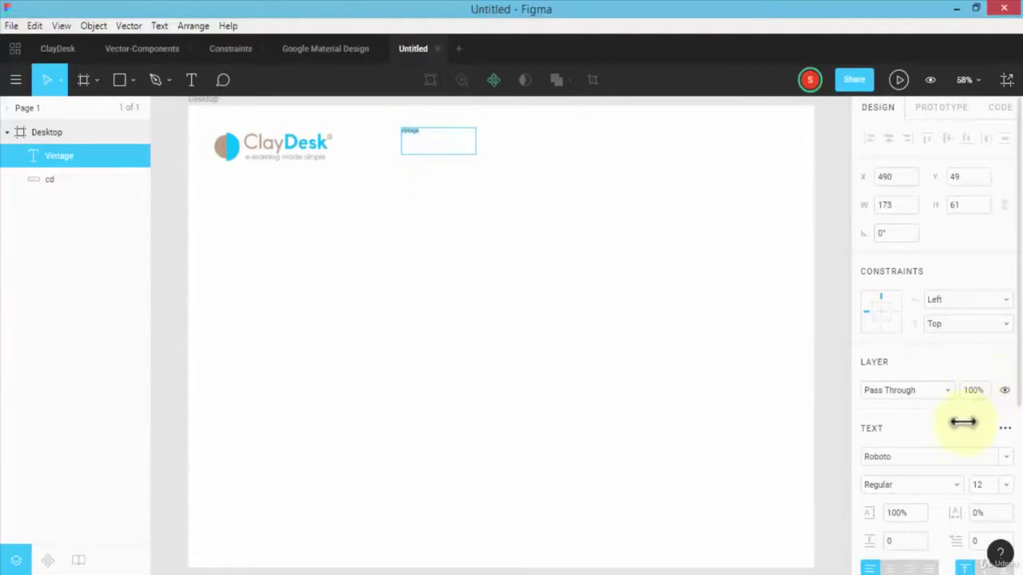
left_click(999, 484)
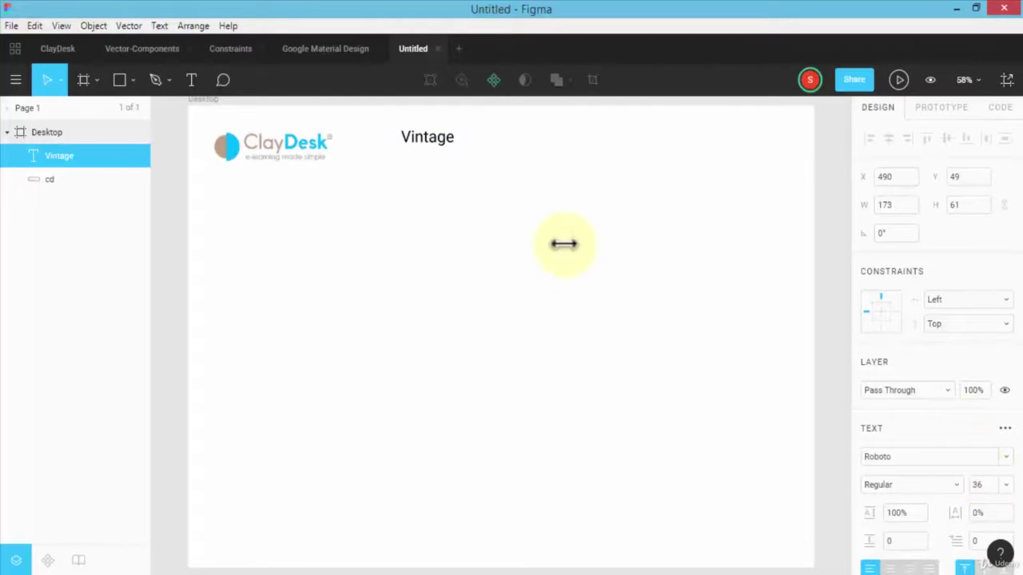
left_click(430, 138)
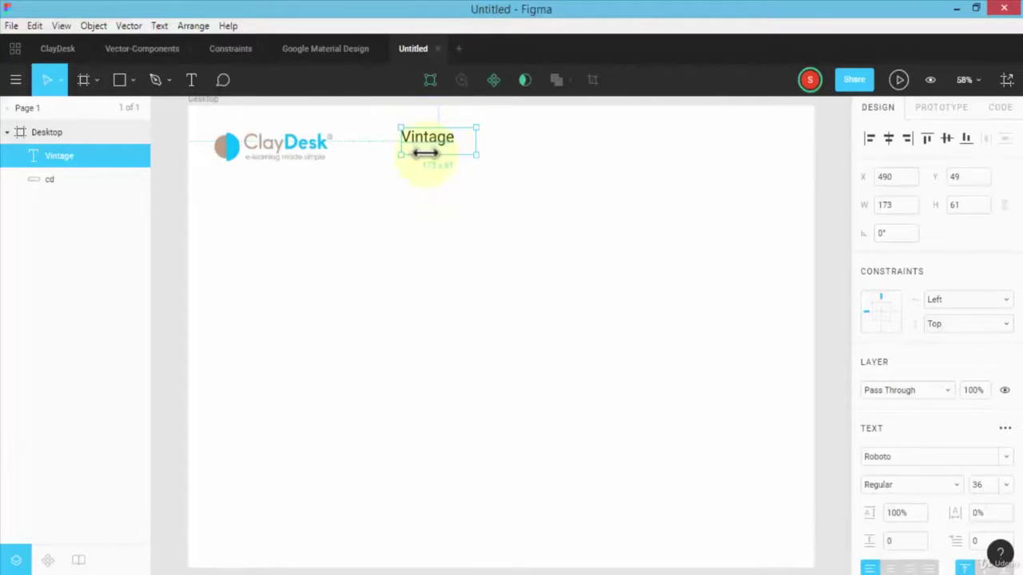
left_click_drag(429, 153, 460, 139)
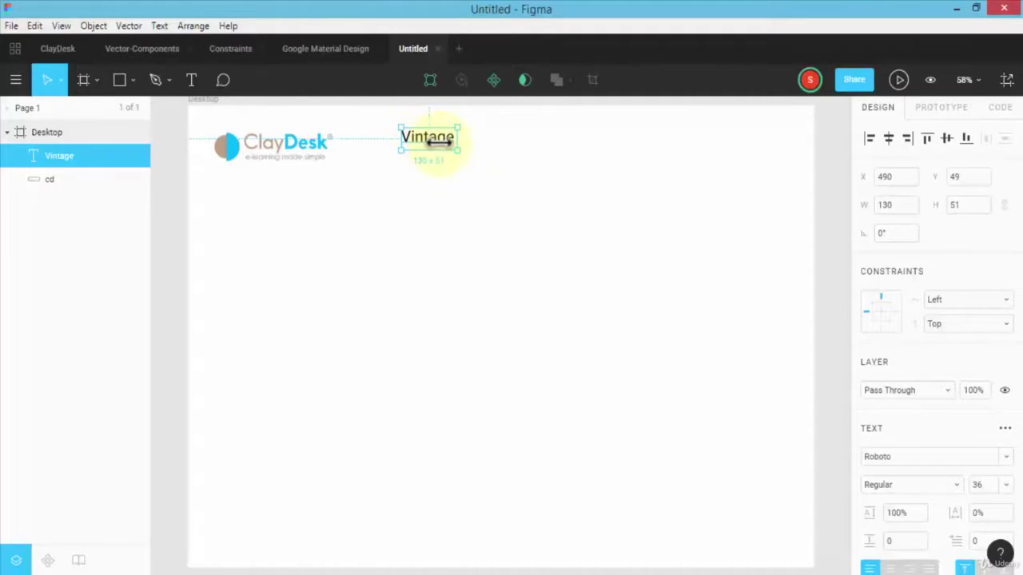
left_click_drag(428, 147, 429, 150)
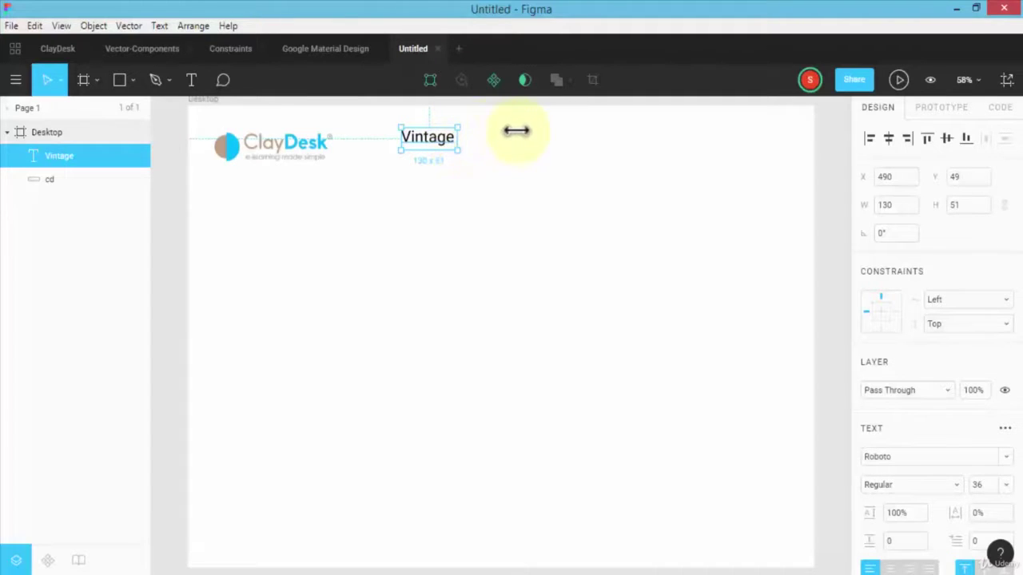
Step: Change the Vintage text's font size to 24
double_click(428, 136)
left_click(997, 481)
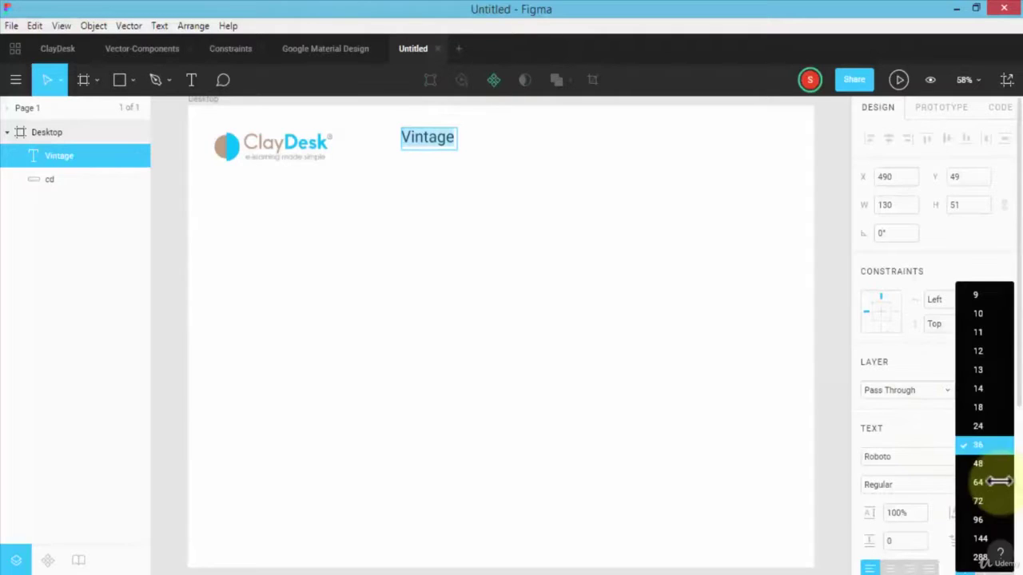
left_click(979, 430)
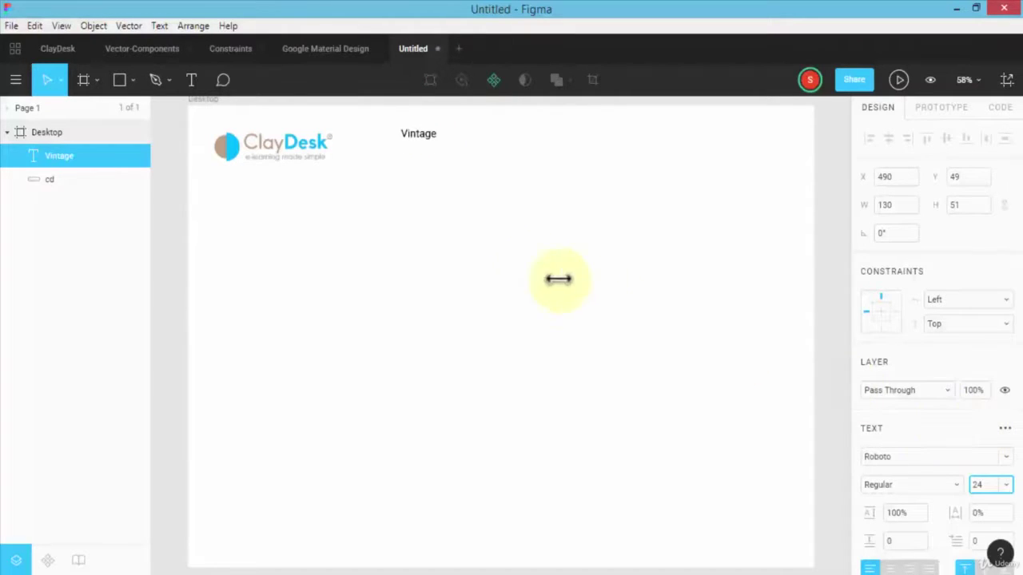
left_click(425, 145)
left_click(421, 136)
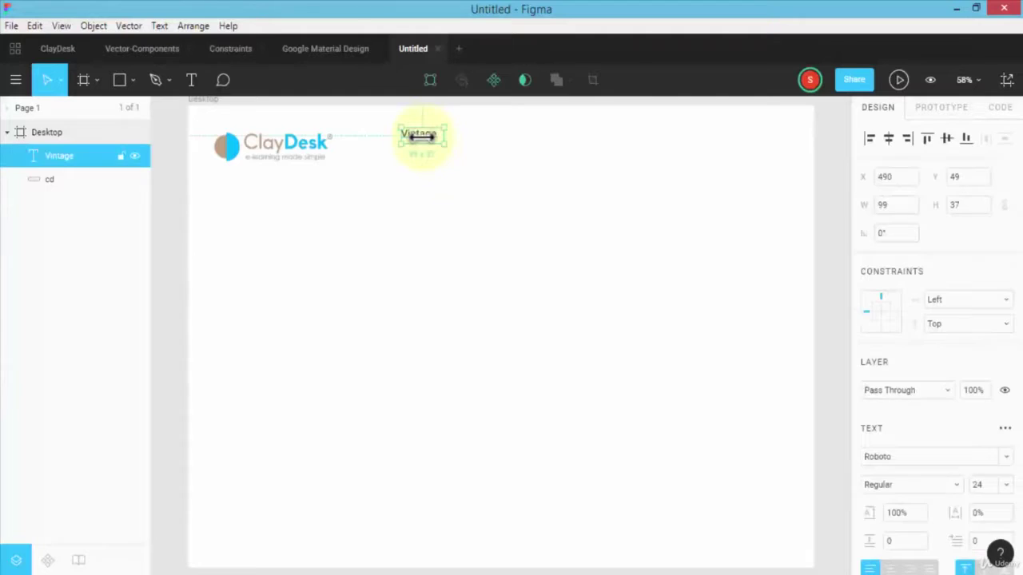
Step: Make the Vintage text a component, copy it into four items in a row, and select all four
left_click(496, 80)
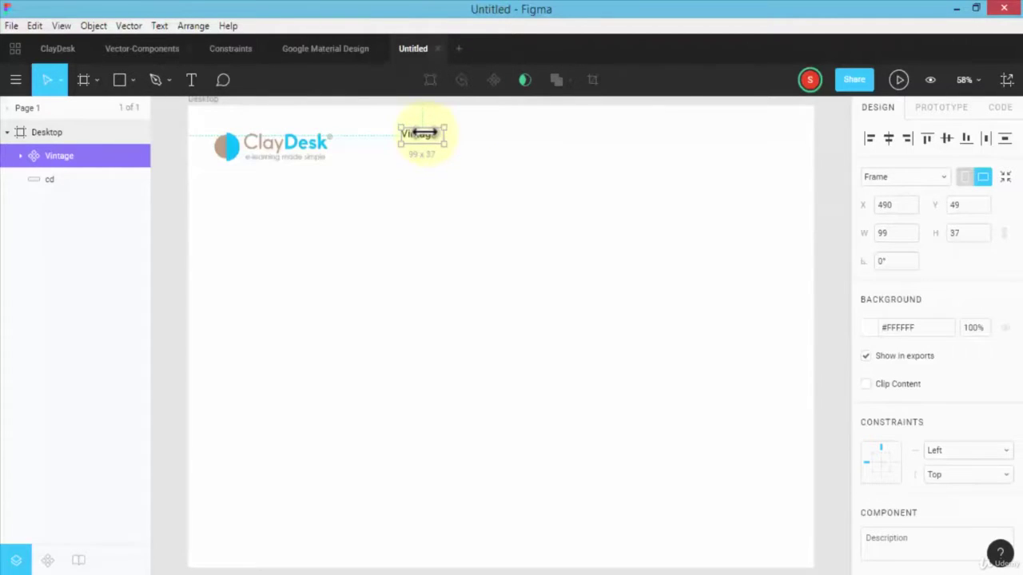
left_click_drag(424, 132, 574, 130)
left_click(512, 134)
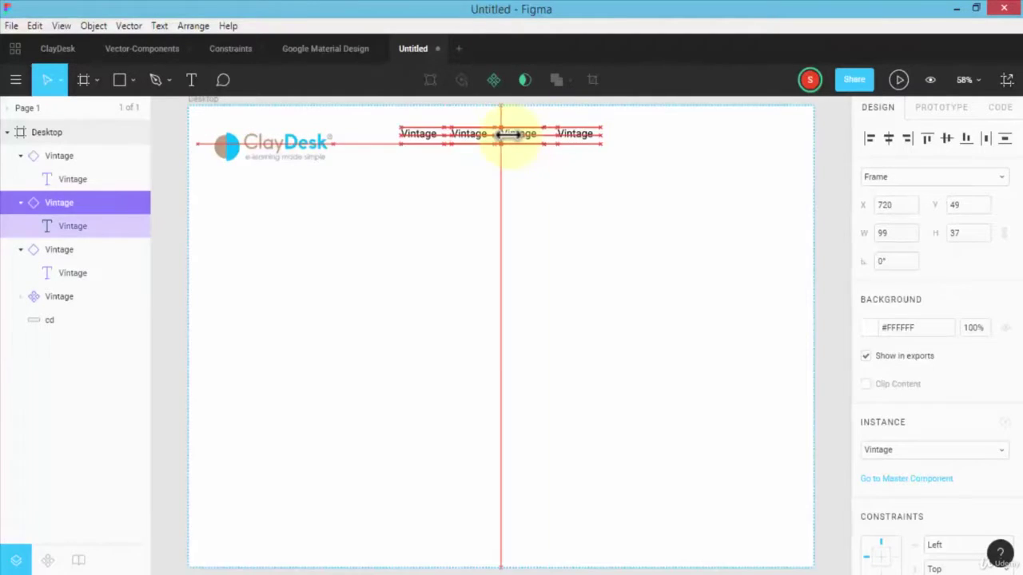
left_click(419, 134)
key("ctrl+a")
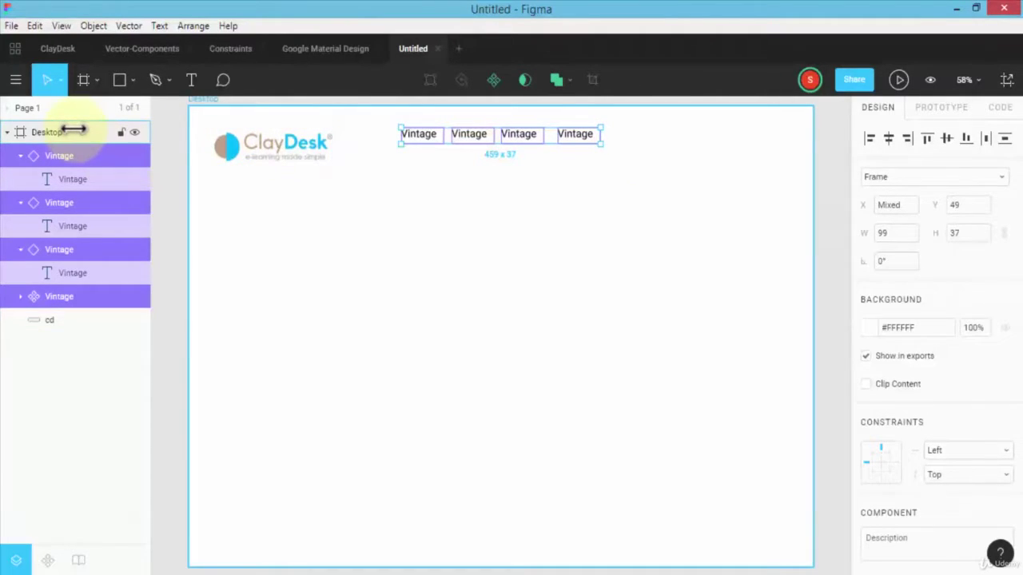
Step: Group the four Vintage items and move the group to X 521, Y 68
right_click(410, 136)
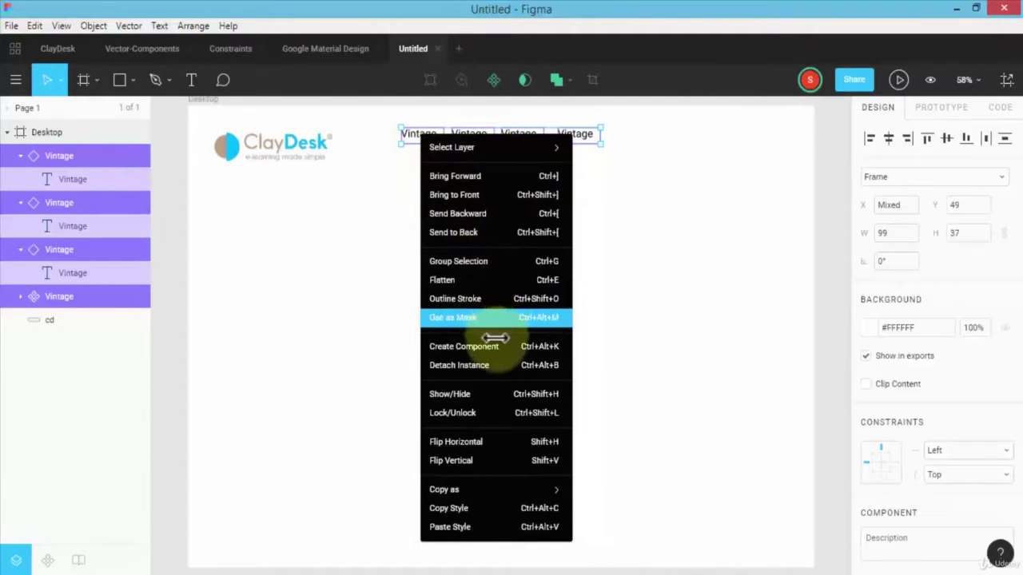
left_click(516, 262)
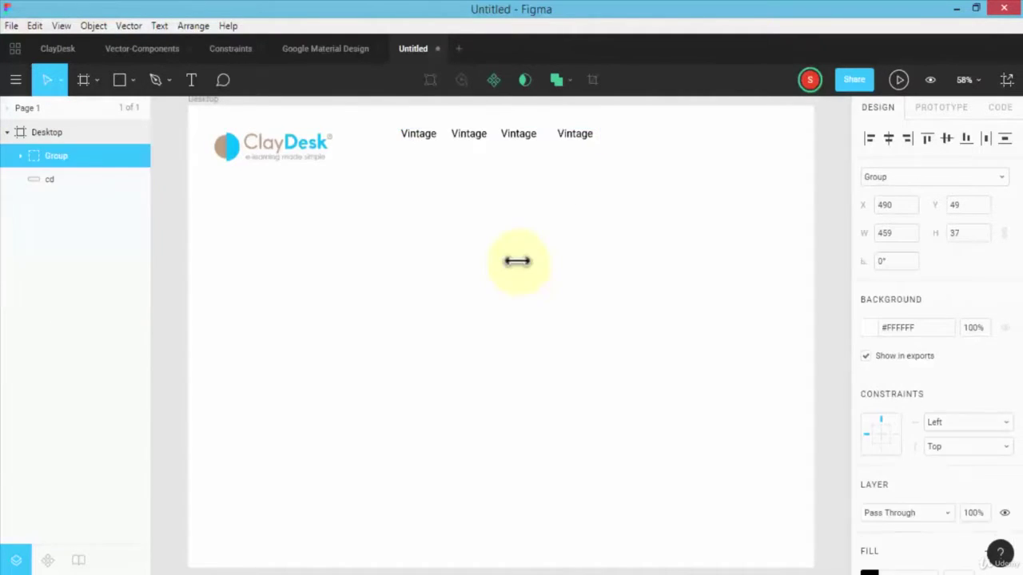
mouse_move(474, 138)
left_mouse_down()
mouse_move(468, 151)
mouse_move(487, 148)
left_mouse_up()
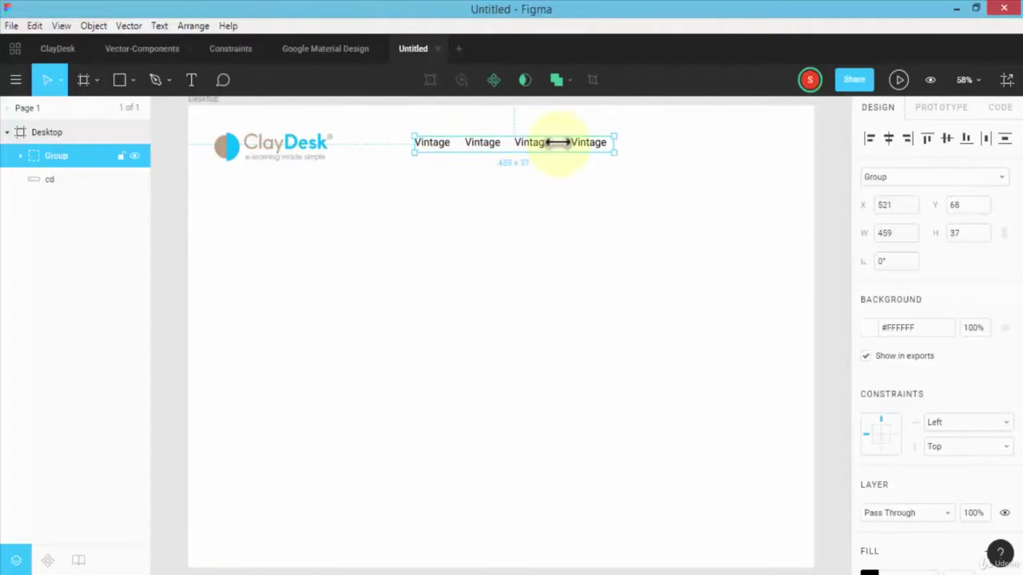
Step: Change the second menu item's text to Classic
double_click(482, 142)
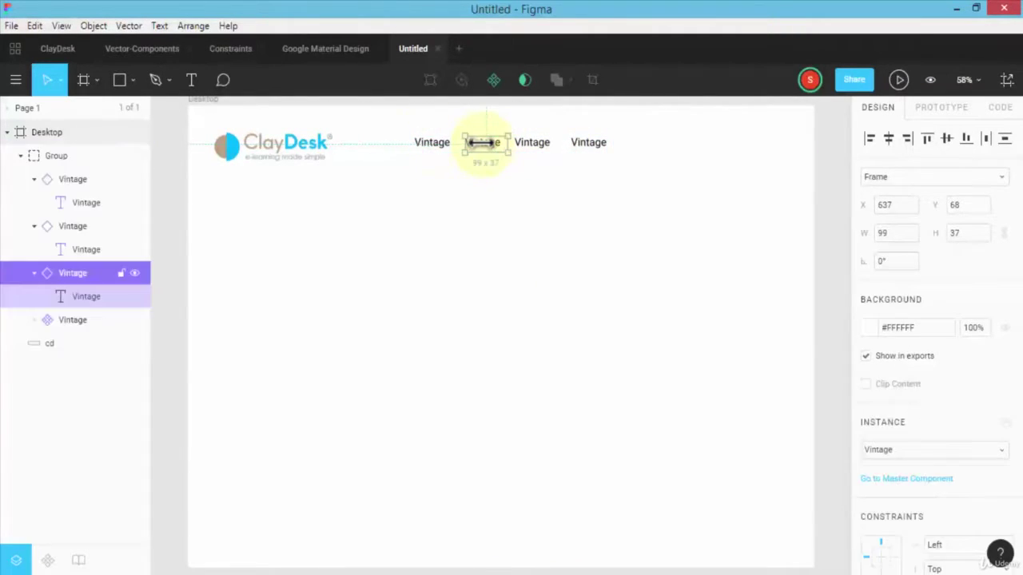
double_click(483, 143)
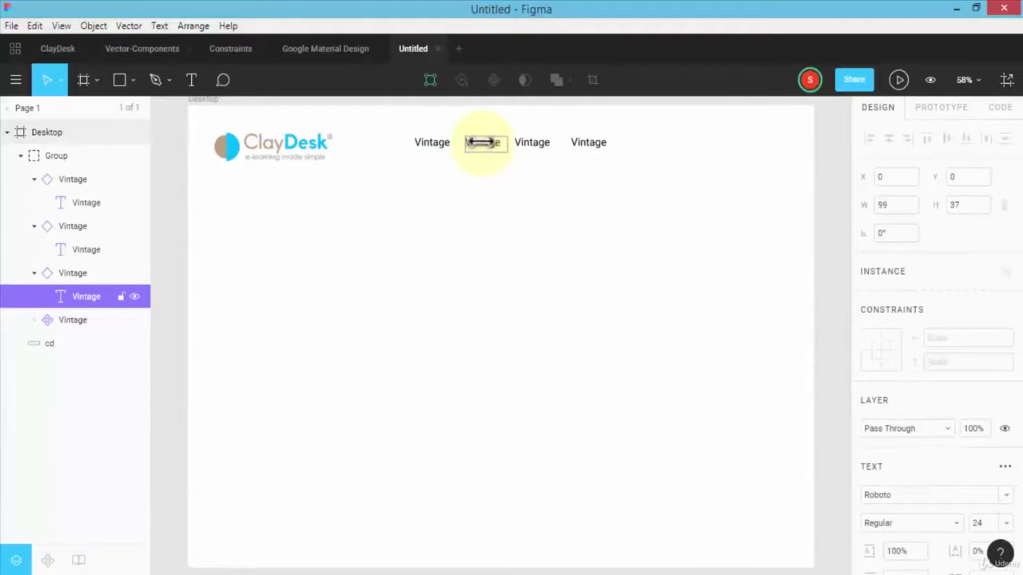
double_click(88, 296)
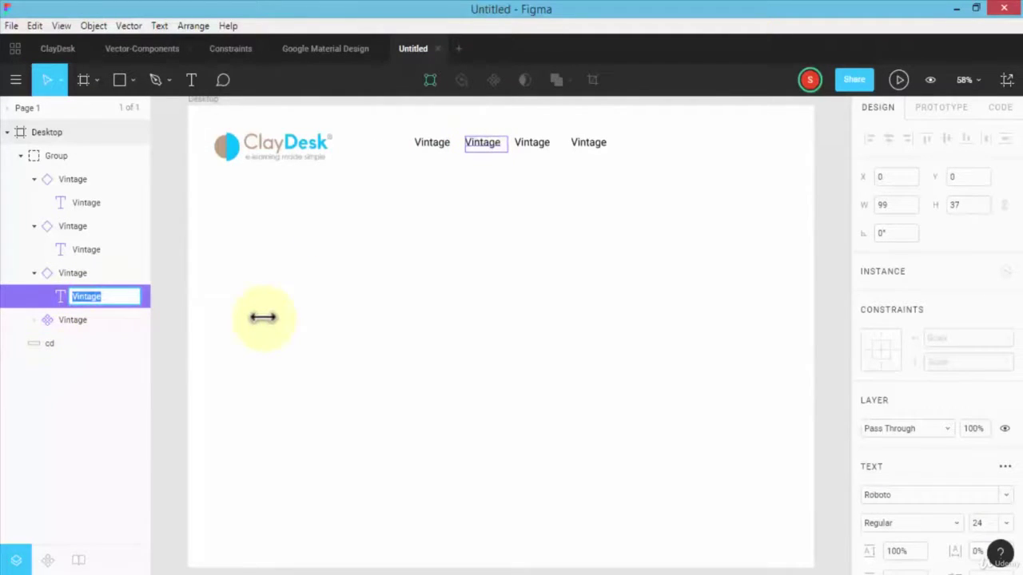
type("Classic")
key("Return")
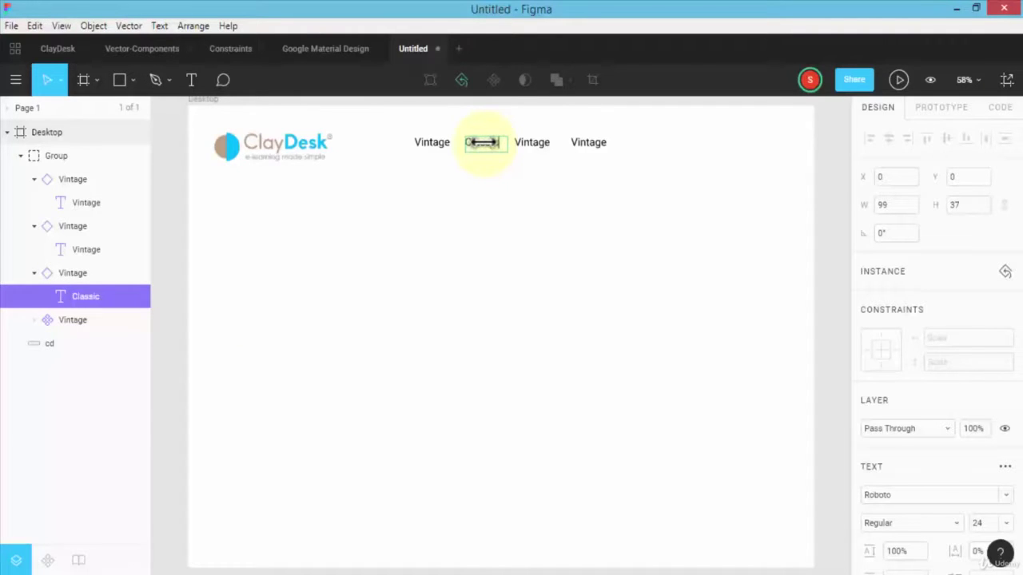
Step: Change the third and fourth menu items to Modern and Old
double_click(533, 142)
type("Modern")
left_click(589, 142)
double_click(589, 142)
type("Old")
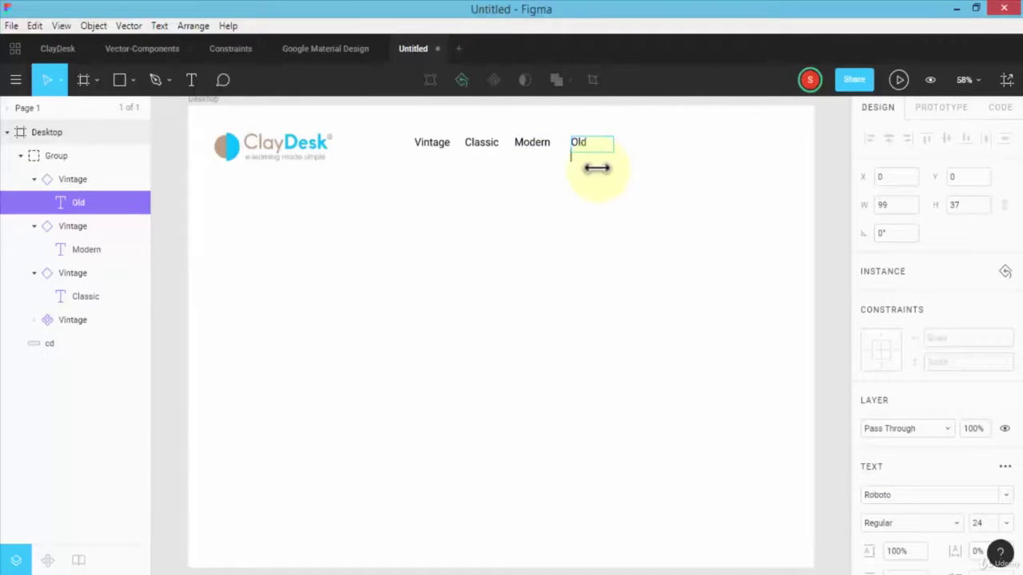
left_click(441, 171)
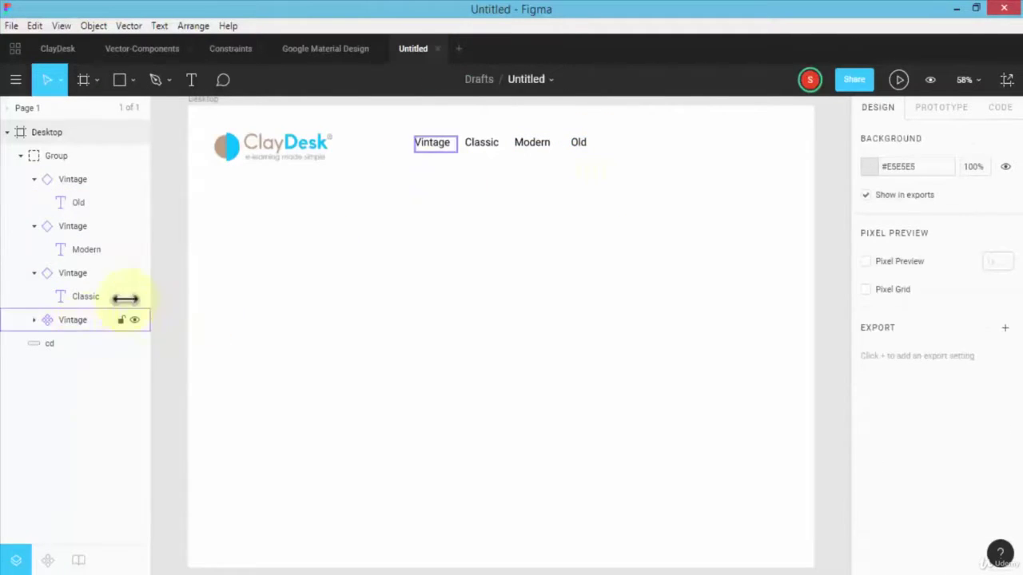
Step: Check the Vintage, Classic, Modern and Old text layers, then clear the selection
left_click(68, 320)
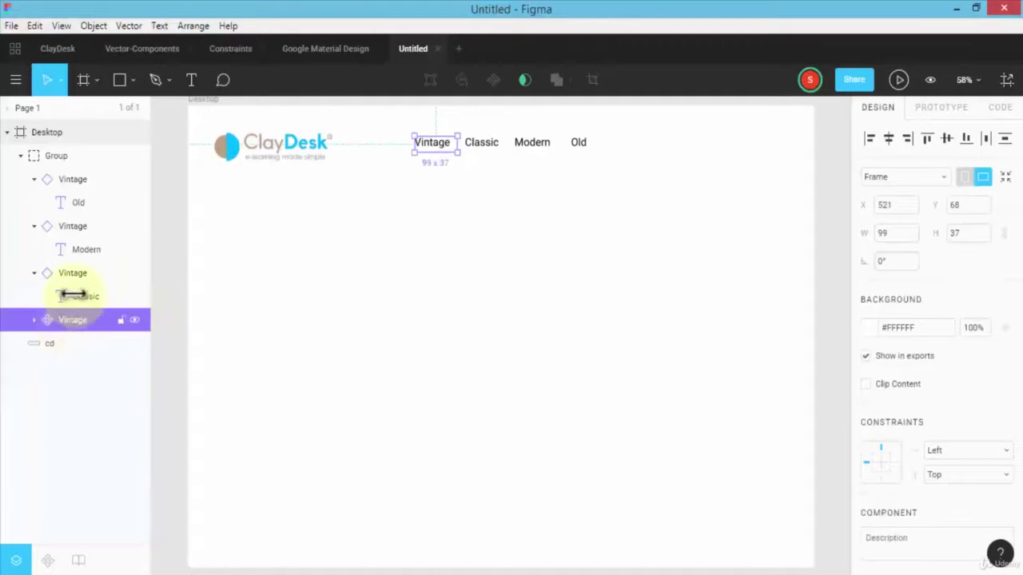
left_click(80, 296)
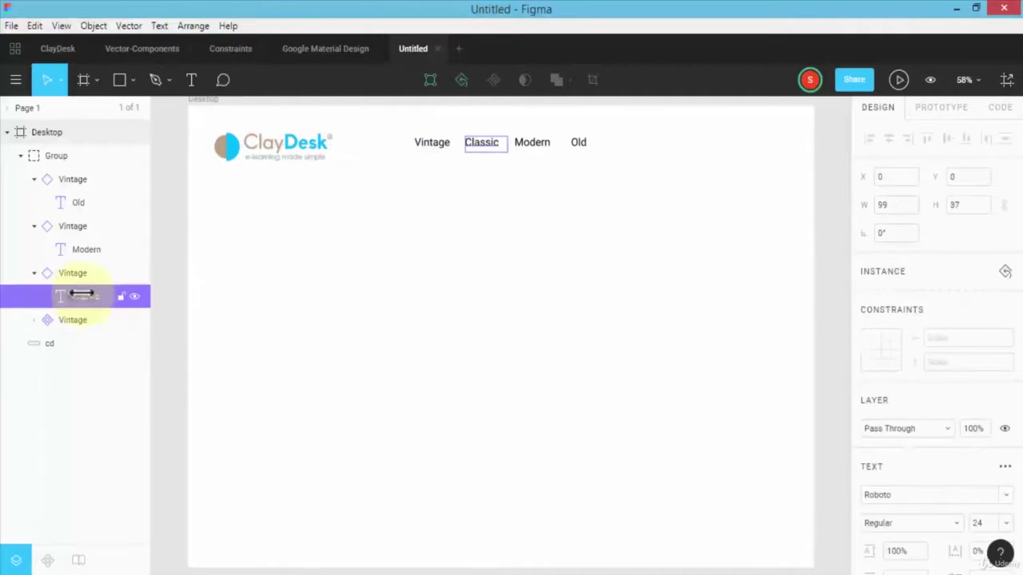
left_click(83, 249)
left_click(75, 203)
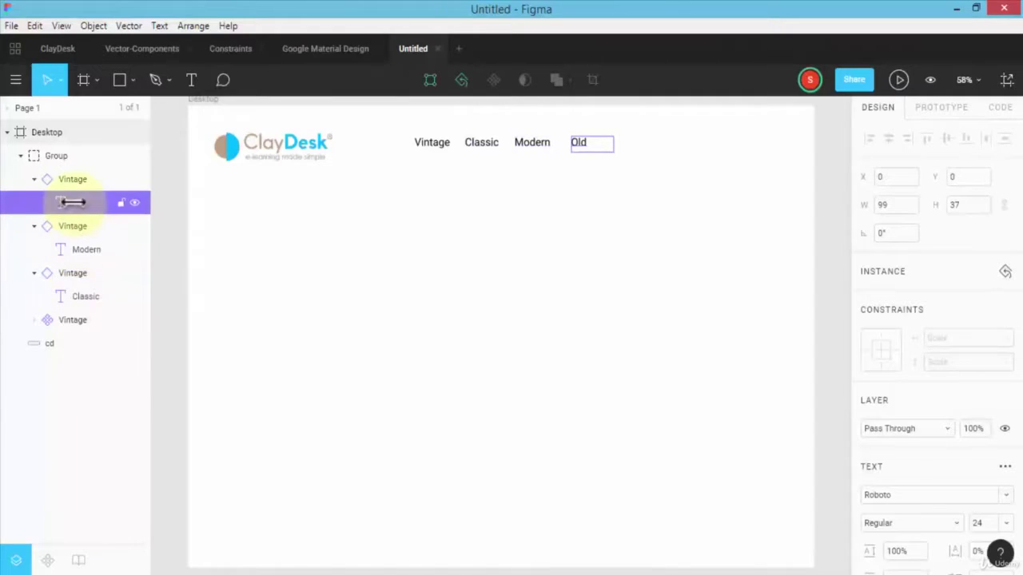
left_click(732, 163)
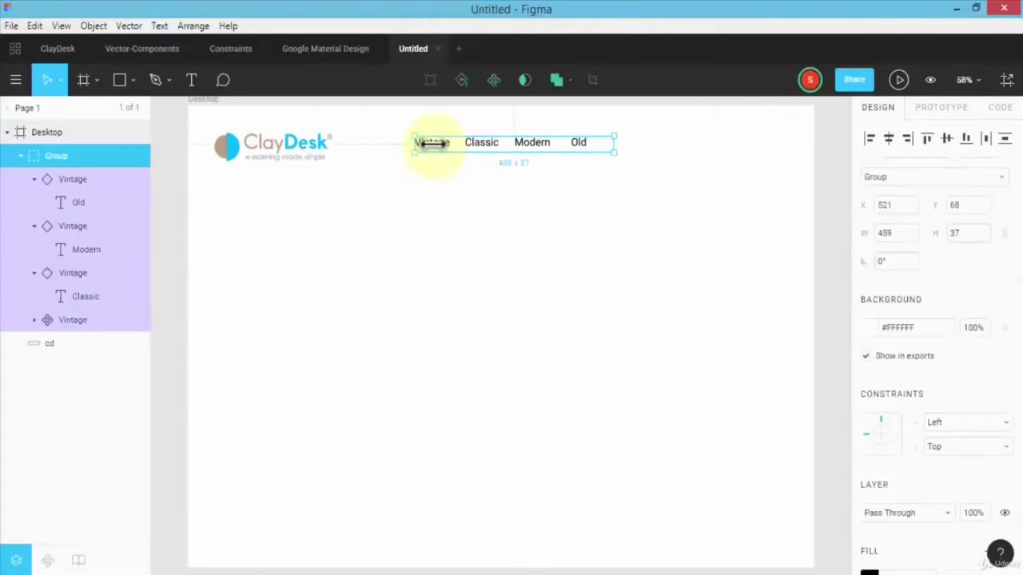
Step: Load youtube.jpeg, fb.jpeg, insta.jpeg and tw.jpeg from the Cars folder for placing
left_click(130, 80)
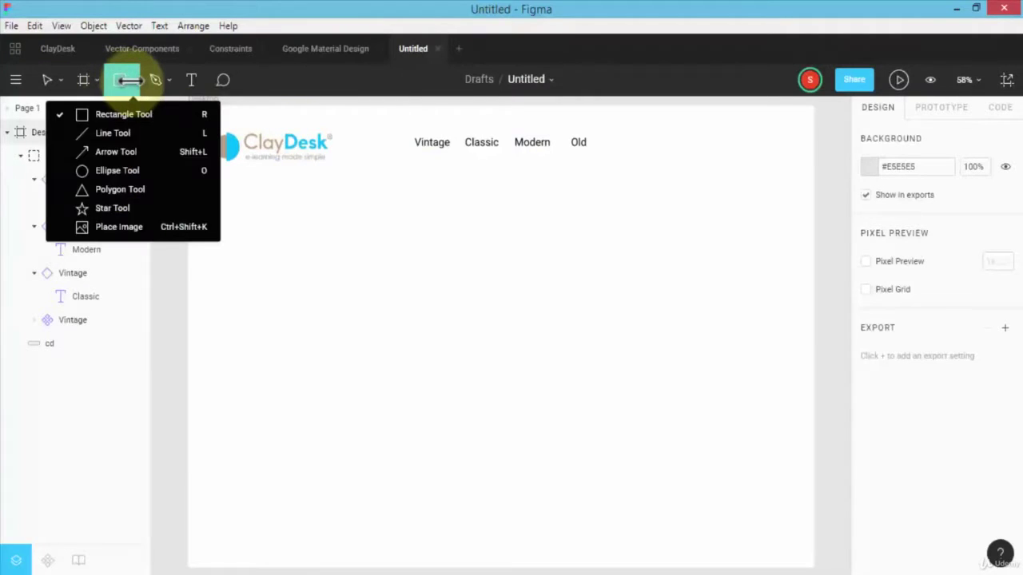
left_click(141, 226)
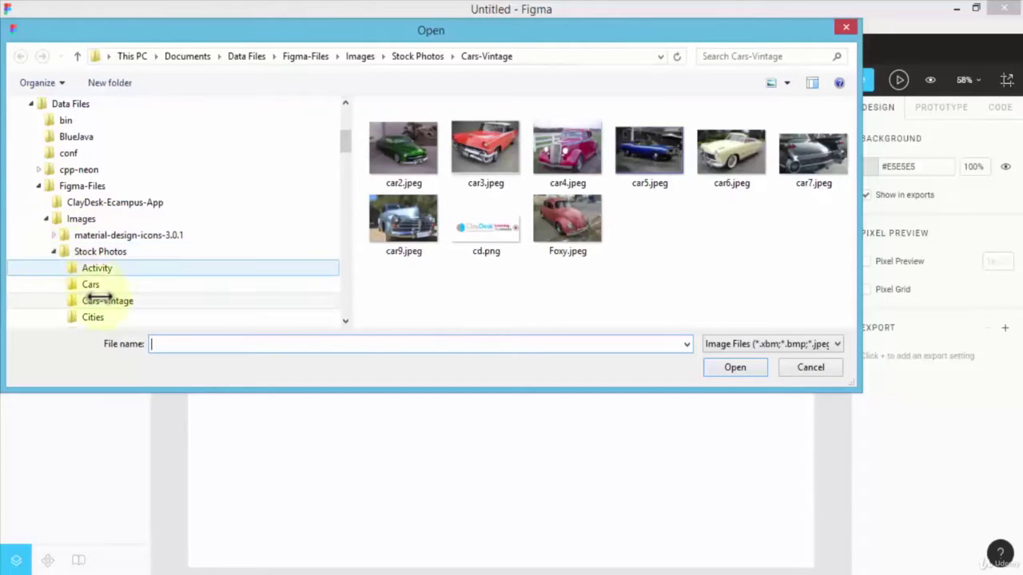
left_click(92, 284)
left_click(727, 214)
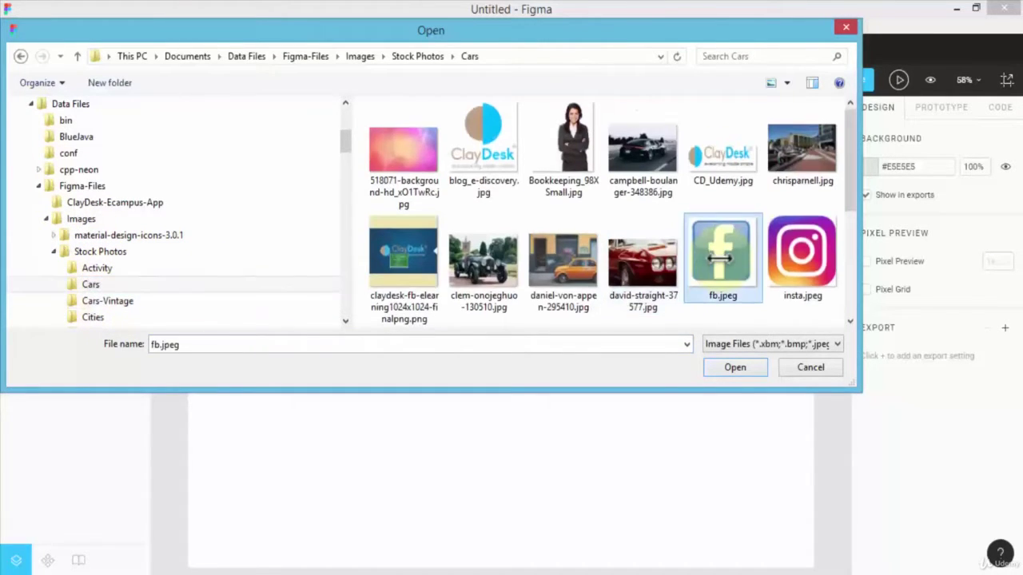
left_click(717, 194)
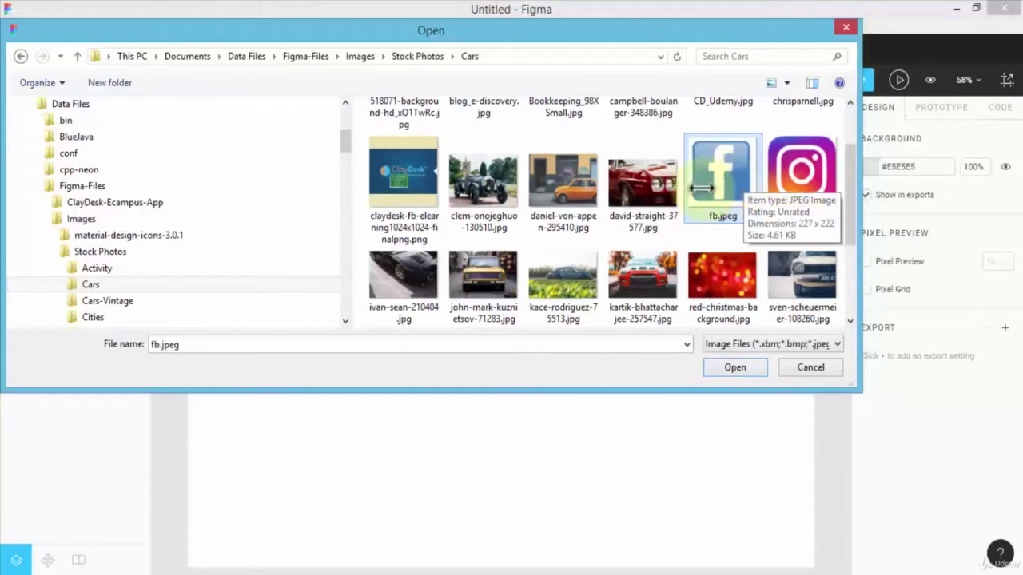
left_click(791, 171, "ctrl")
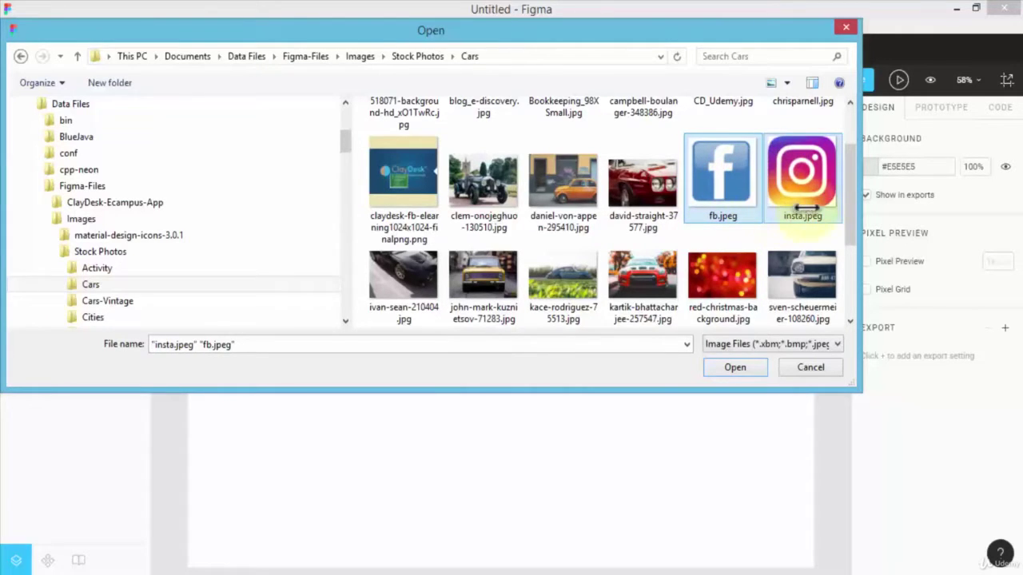
left_click_drag(850, 197, 847, 254)
scroll(571, 274, "up", 1)
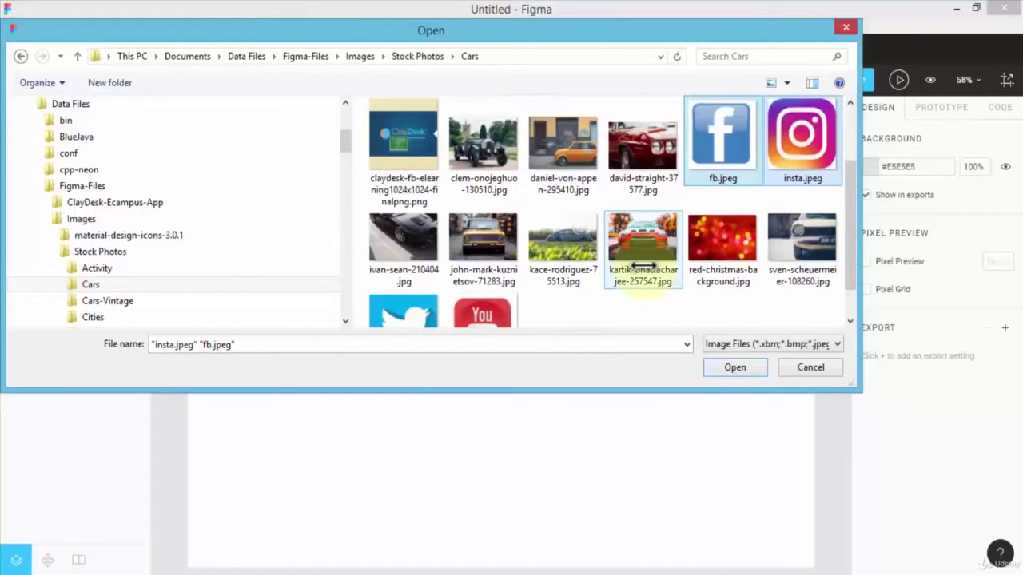
scroll(511, 274, "down", 1)
left_click(404, 275, "ctrl")
left_click(482, 275, "ctrl")
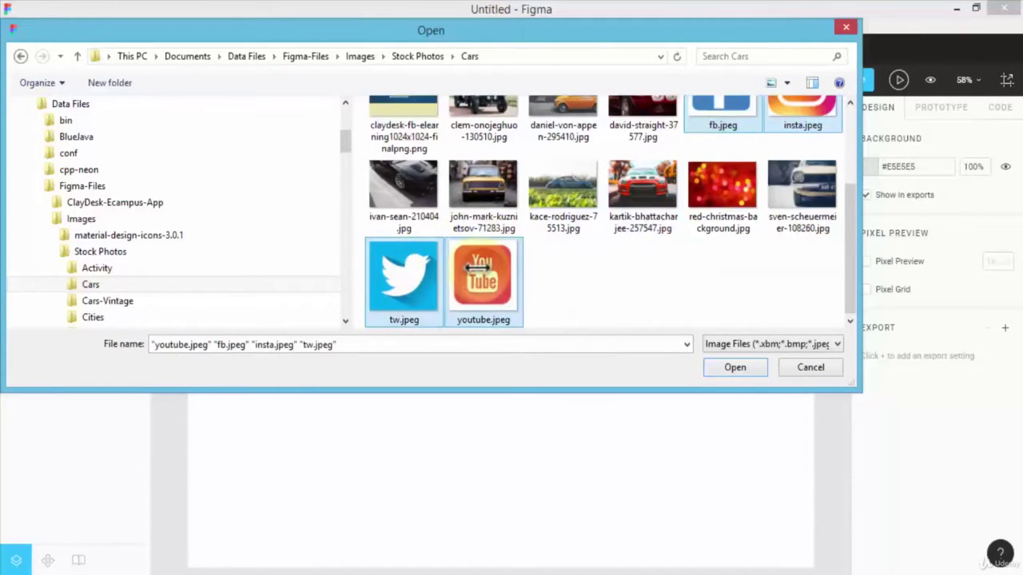
left_click(733, 367)
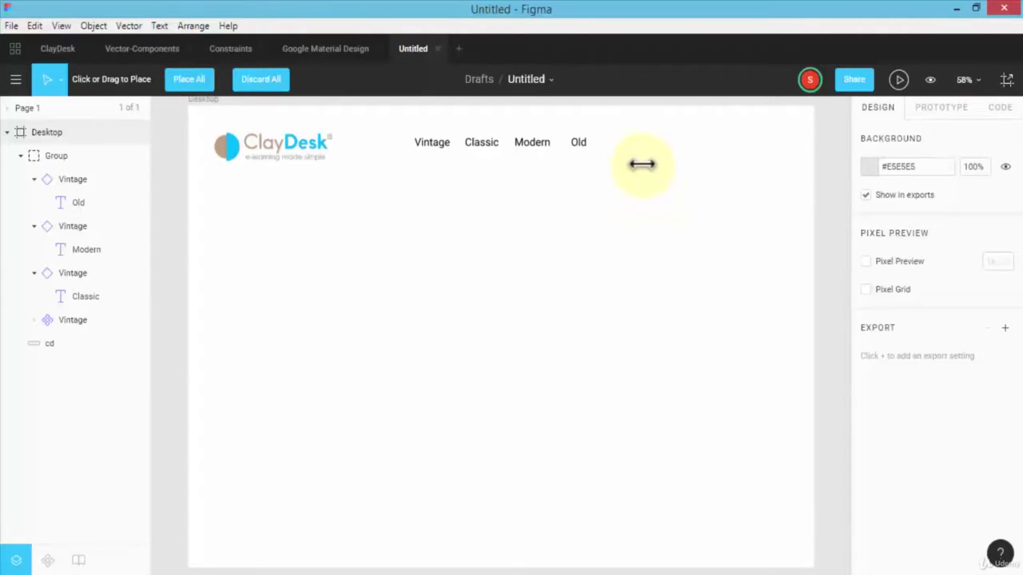
Step: Place the YouTube, Twitter, Instagram and Facebook icons on the Desktop frame
left_click(641, 163)
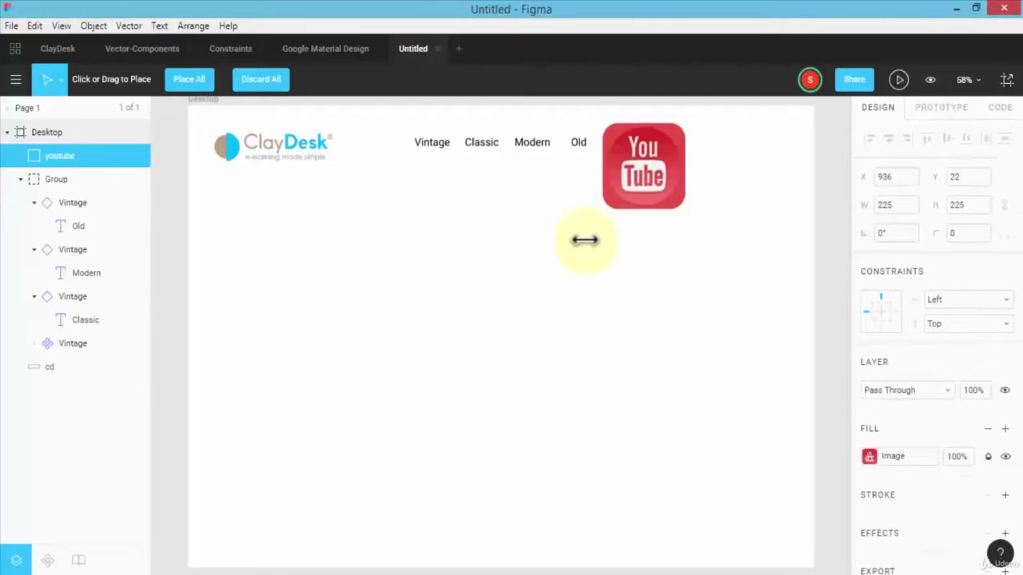
left_click(612, 230)
left_click(600, 307)
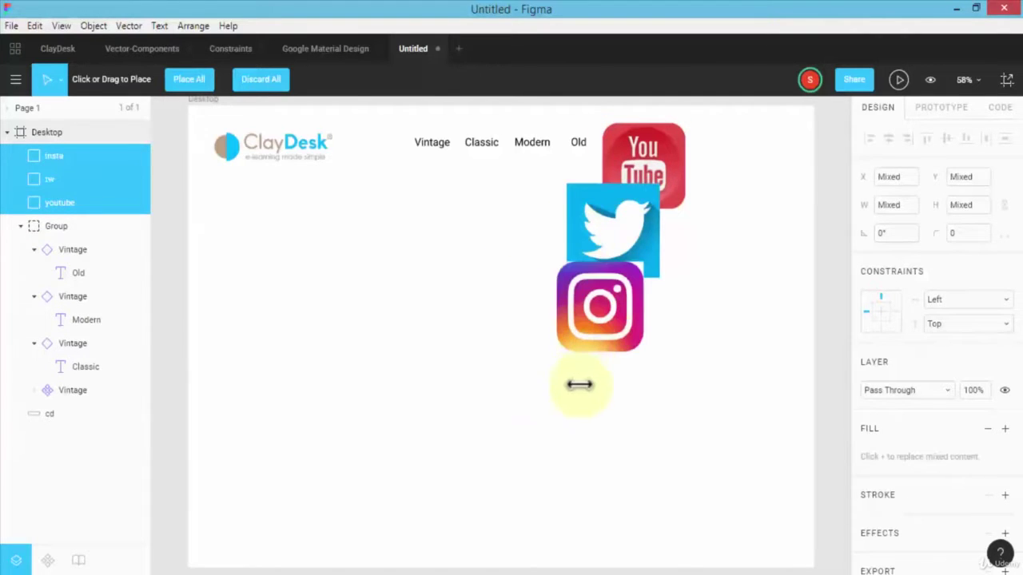
left_click(594, 385)
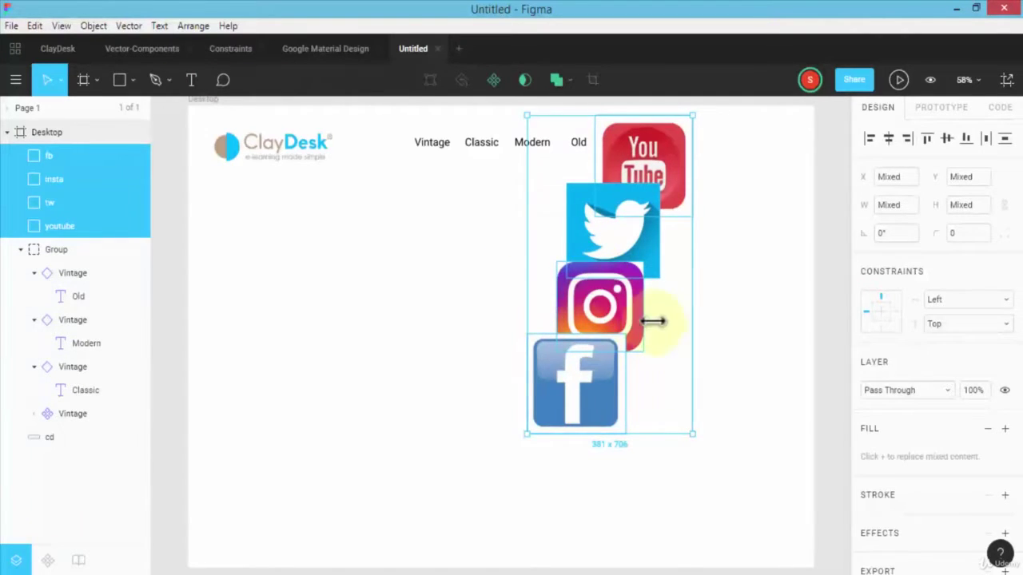
left_click_drag(657, 320, 613, 379)
Step: Line up the shrunken icons in a row right of the Old menu item
left_click(634, 171)
left_click_drag(635, 171, 674, 142)
left_click(574, 263)
left_click_drag(574, 264, 707, 139)
left_click_drag(569, 320, 733, 139)
left_click(520, 416)
left_click_drag(570, 386, 772, 146)
left_click(730, 140)
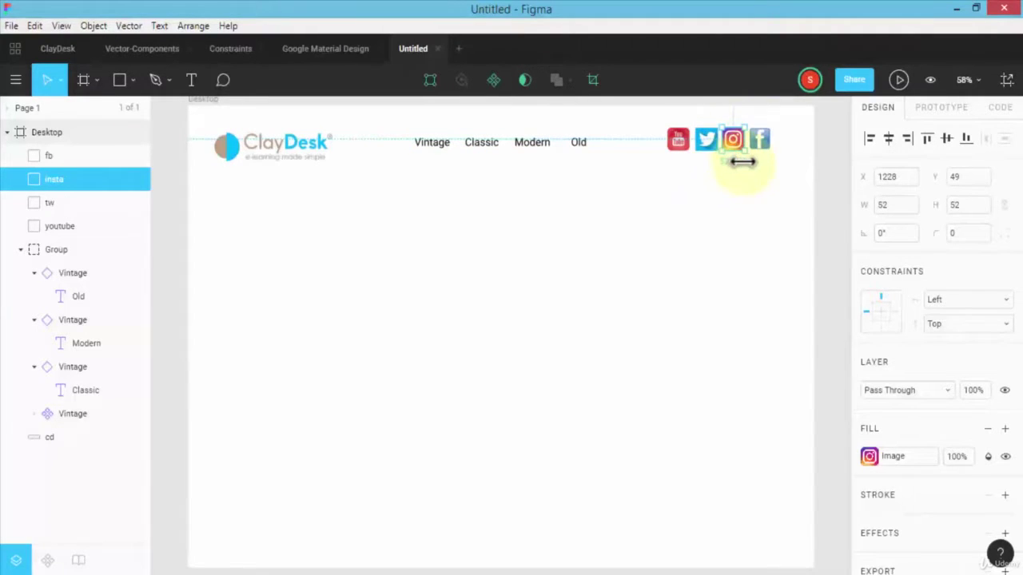
left_click(677, 140)
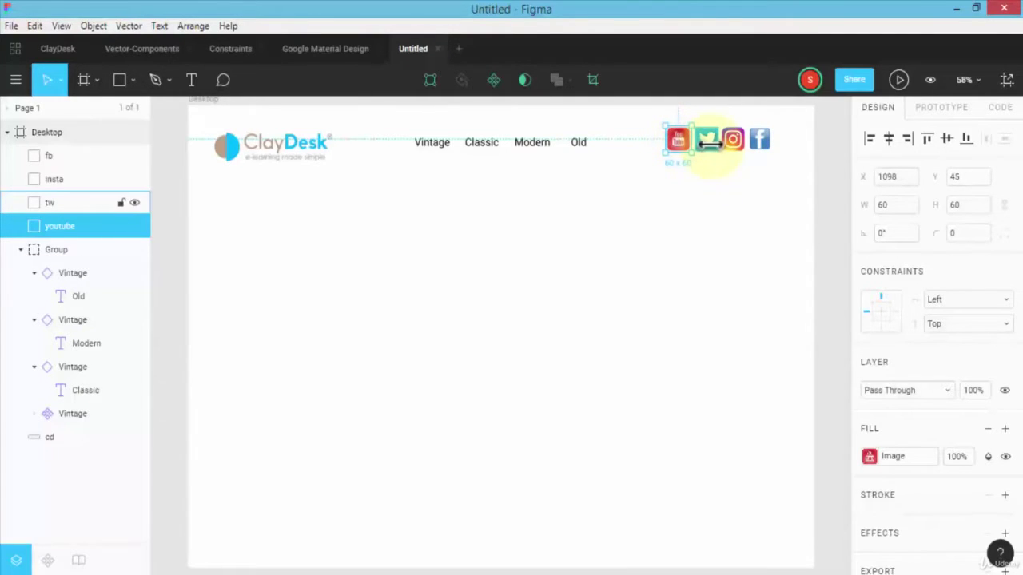
Step: Nudge the YouTube icon and adjust the Twitter icon's width
left_click_drag(675, 140, 671, 141)
left_click(705, 141)
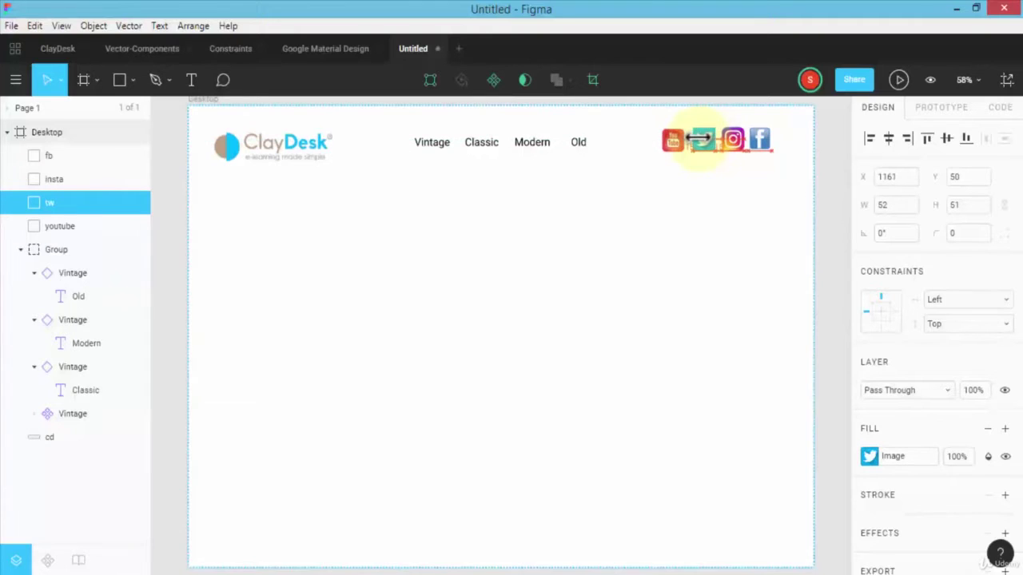
double_click(703, 140)
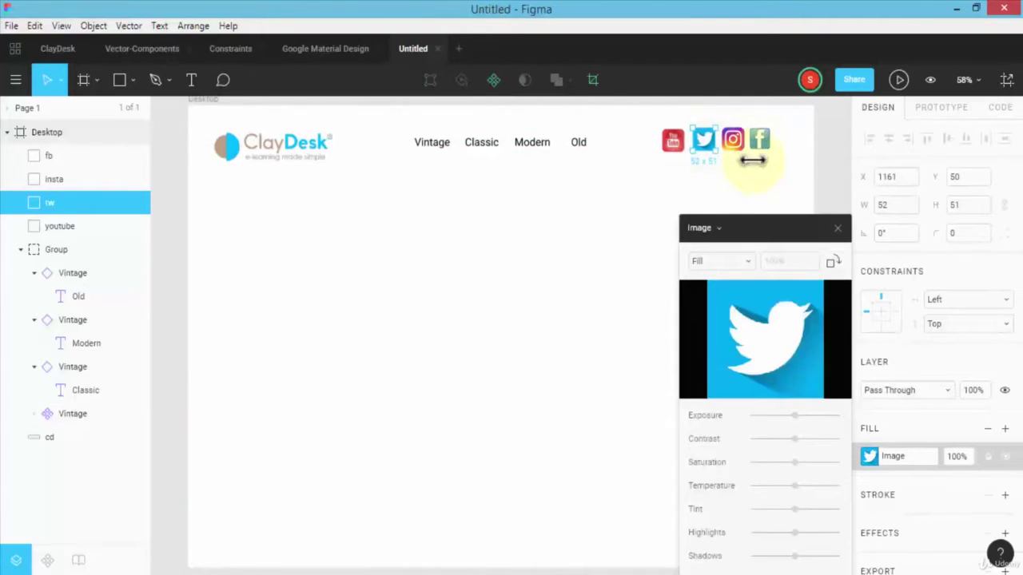
left_click(889, 203)
left_click_drag(874, 201, 872, 201)
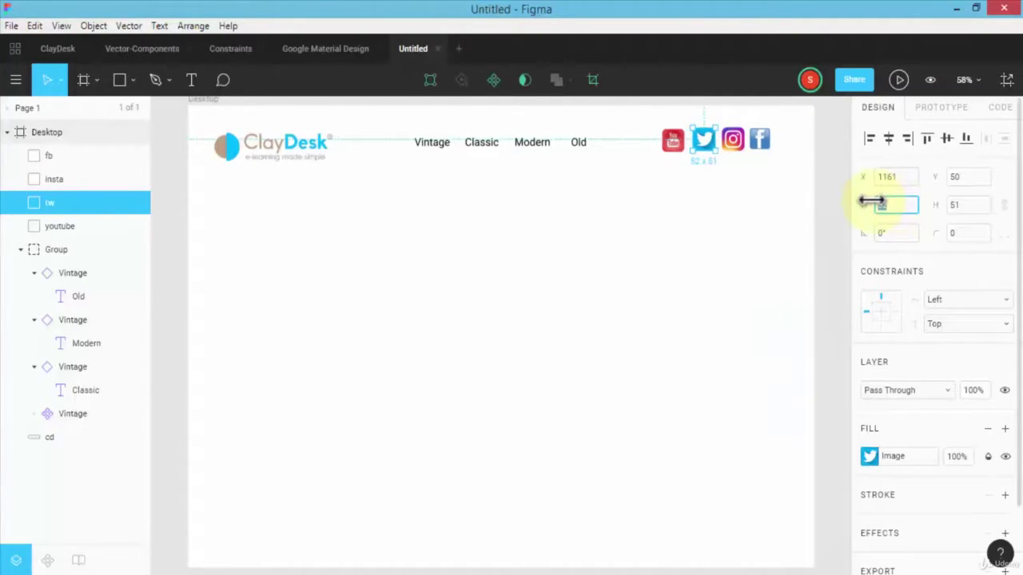
Step: Set the Facebook icon's size to 60 × 60
left_click(734, 140)
double_click(761, 140)
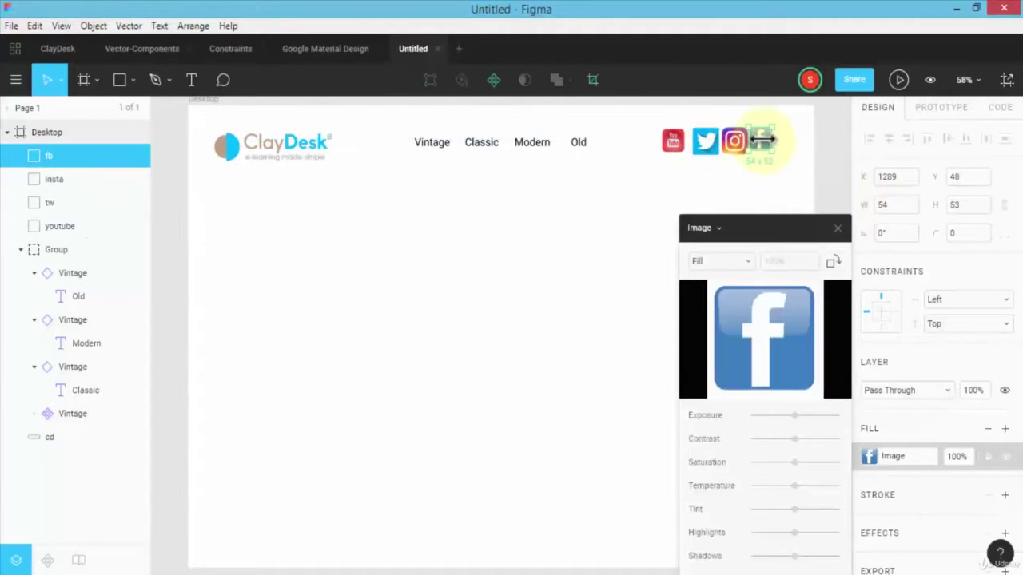
left_click(865, 204)
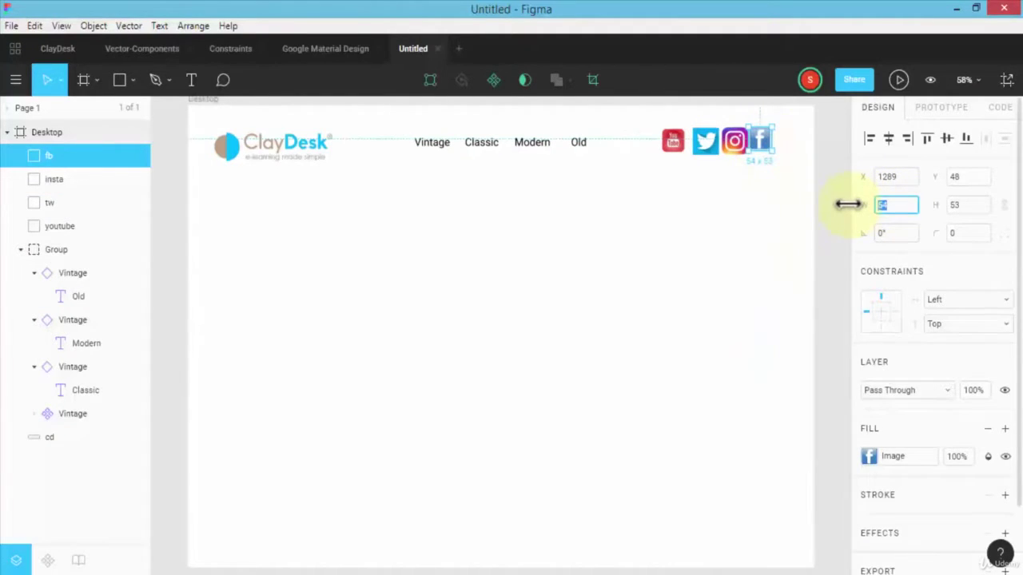
type("60")
key("Tab")
key("Return")
Step: Nudge the Twitter icon left to even the spacing and view at 100%
left_click(674, 142)
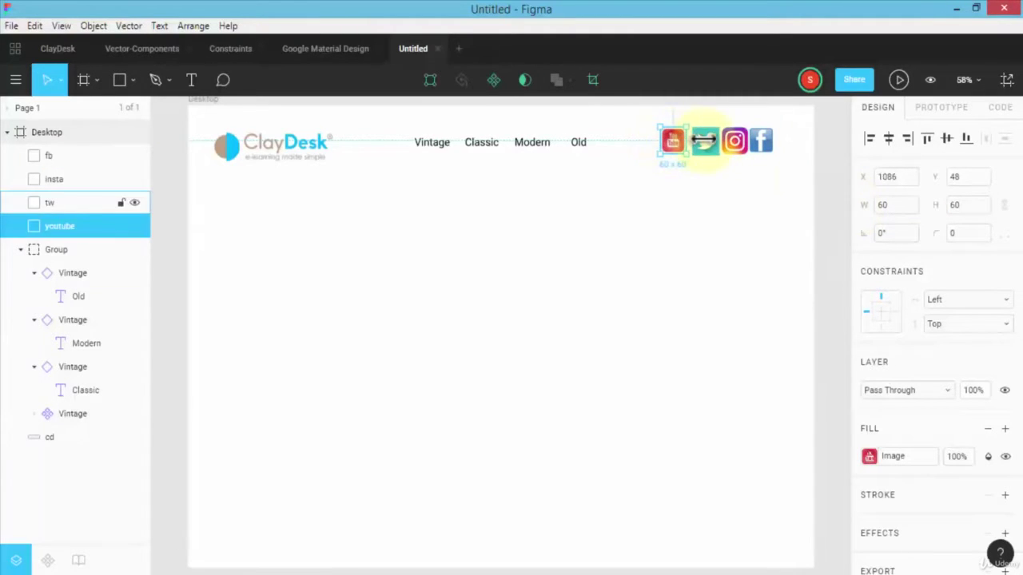
left_click(705, 142)
left_click_drag(704, 142, 699, 143)
left_click(729, 141)
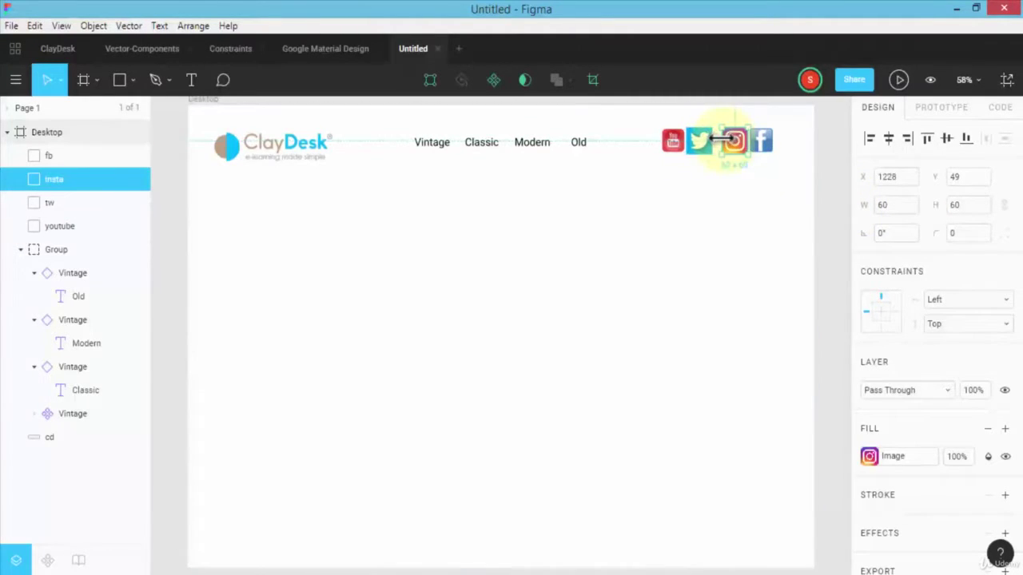
left_click(756, 142)
key("shift+0")
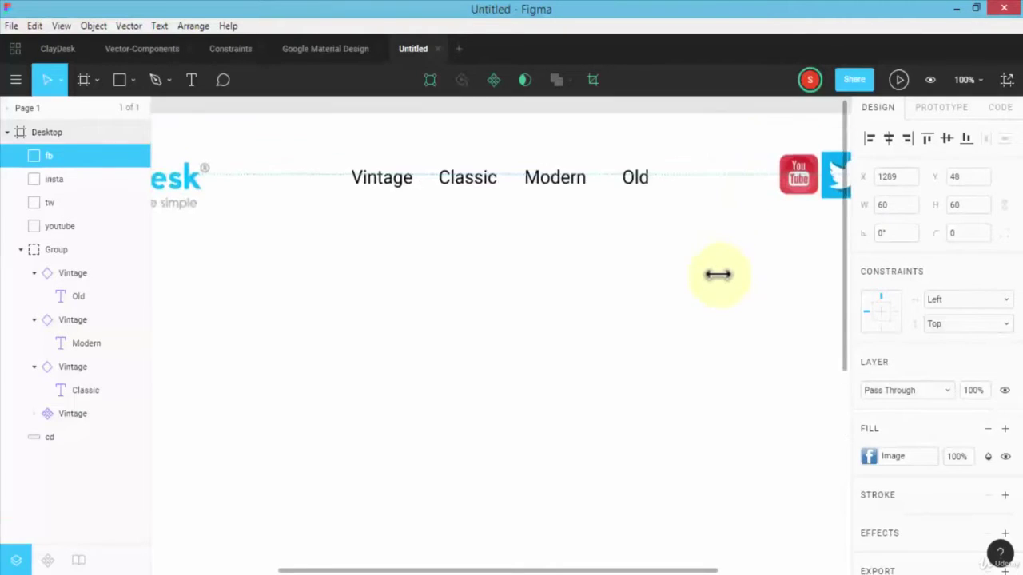
Step: Move the YouTube icon 10 px left, then select all four social icons
left_click_drag(692, 565, 832, 561)
left_click(619, 305)
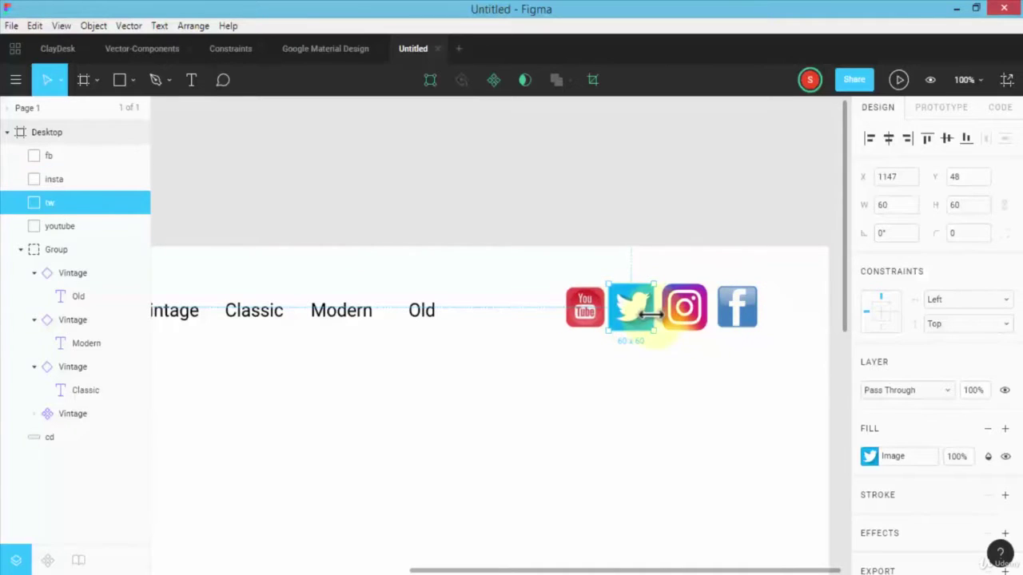
left_click(584, 312)
left_click_drag(584, 311, 576, 311)
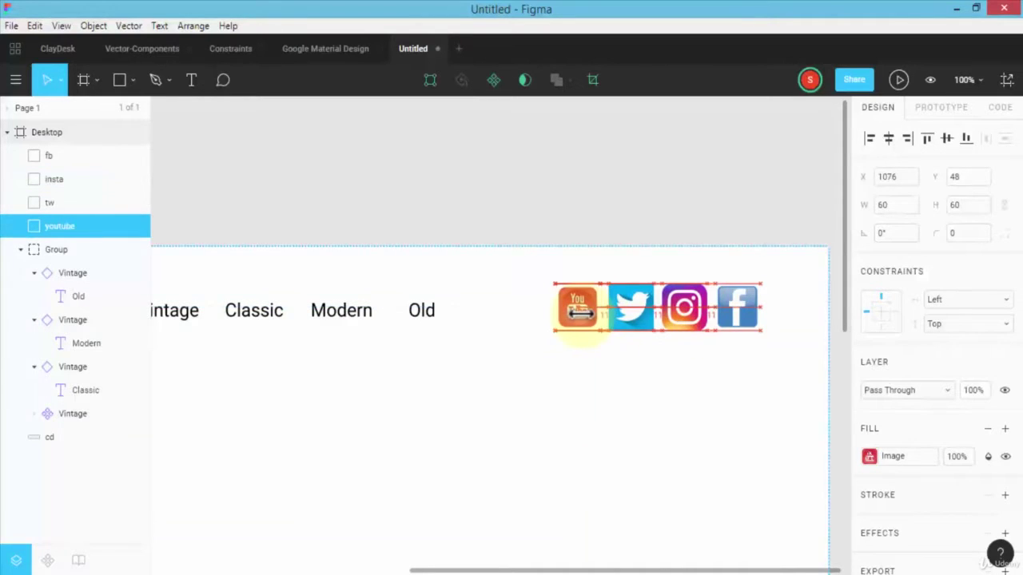
left_click(530, 299)
left_click_drag(557, 315, 776, 347)
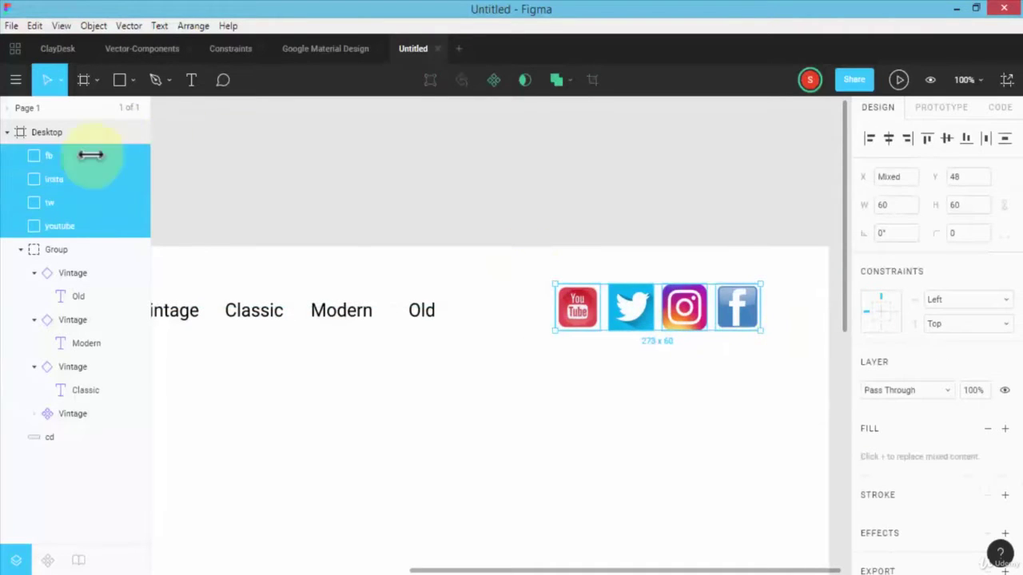
Step: Group the four social icons and name the group SocialIcons
right_click(631, 305)
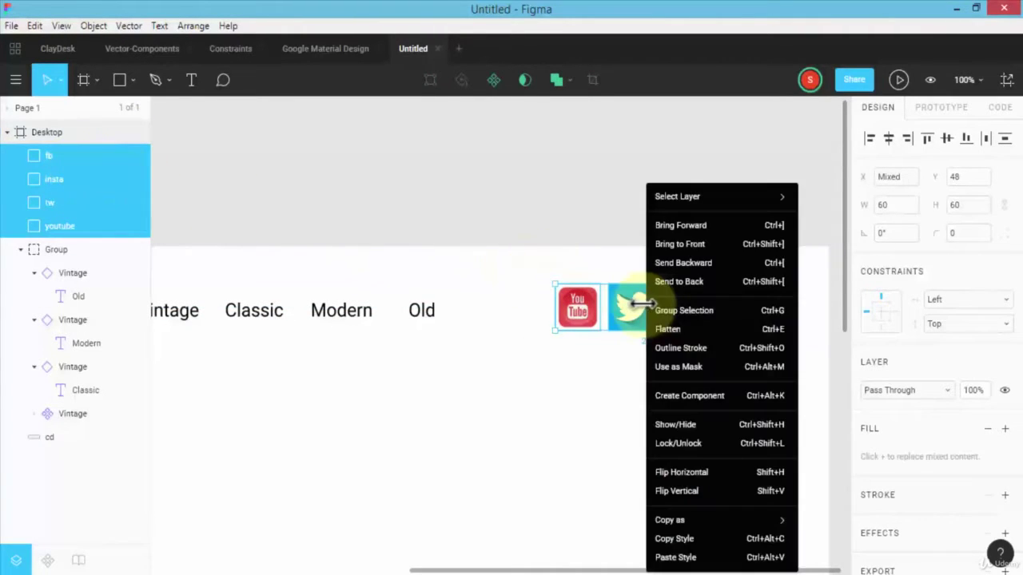
left_click(685, 310)
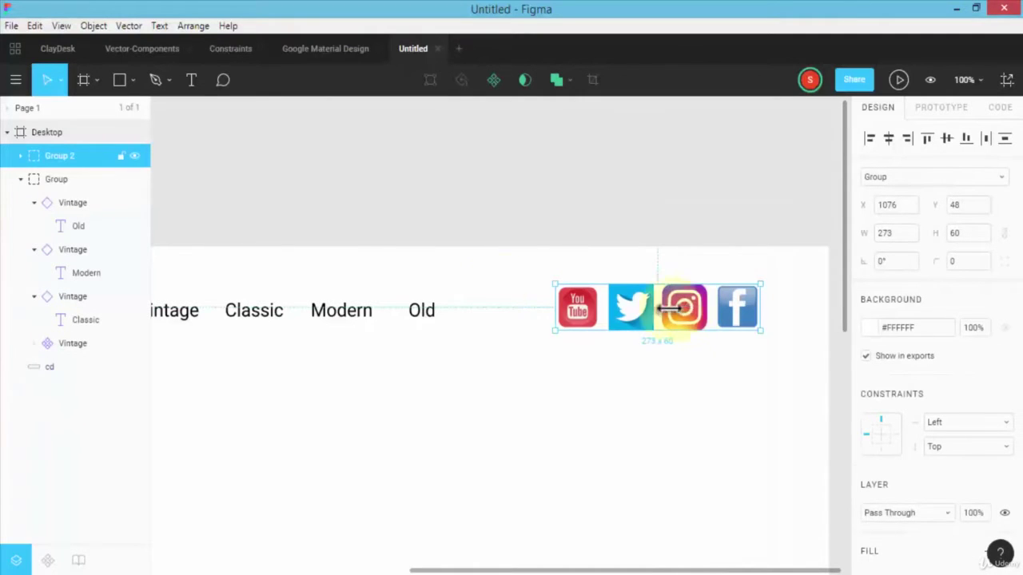
double_click(53, 156)
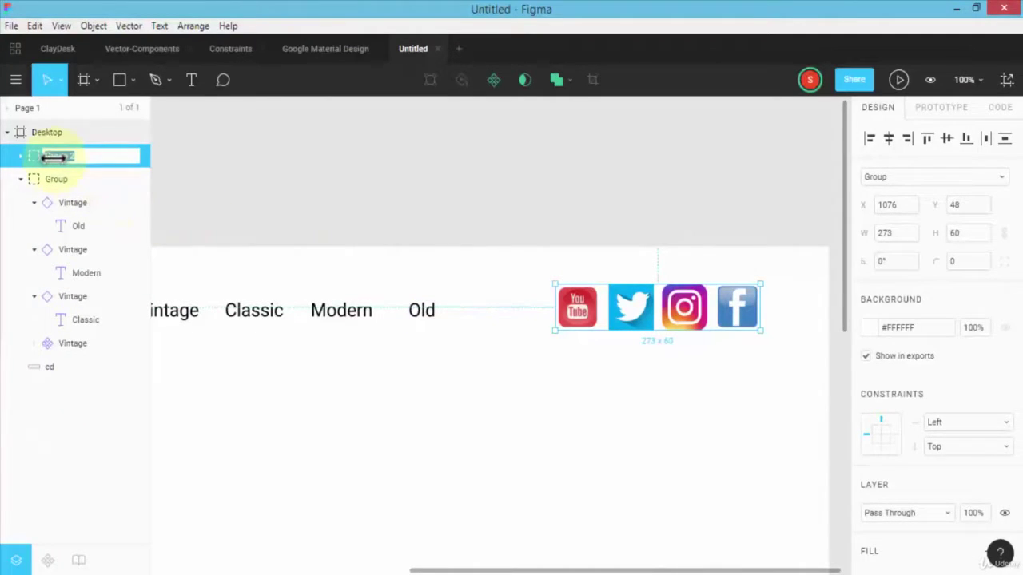
key("Return")
Step: Rename the menu text group to Top-Text and zoom out to see the page
left_click(56, 179)
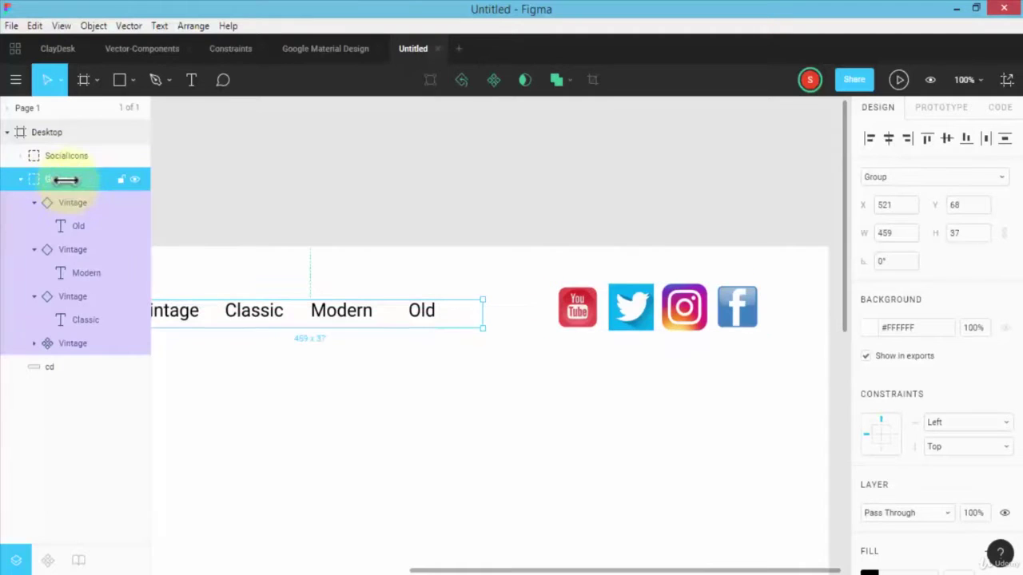
left_click_drag(436, 570, 330, 569)
double_click(56, 179)
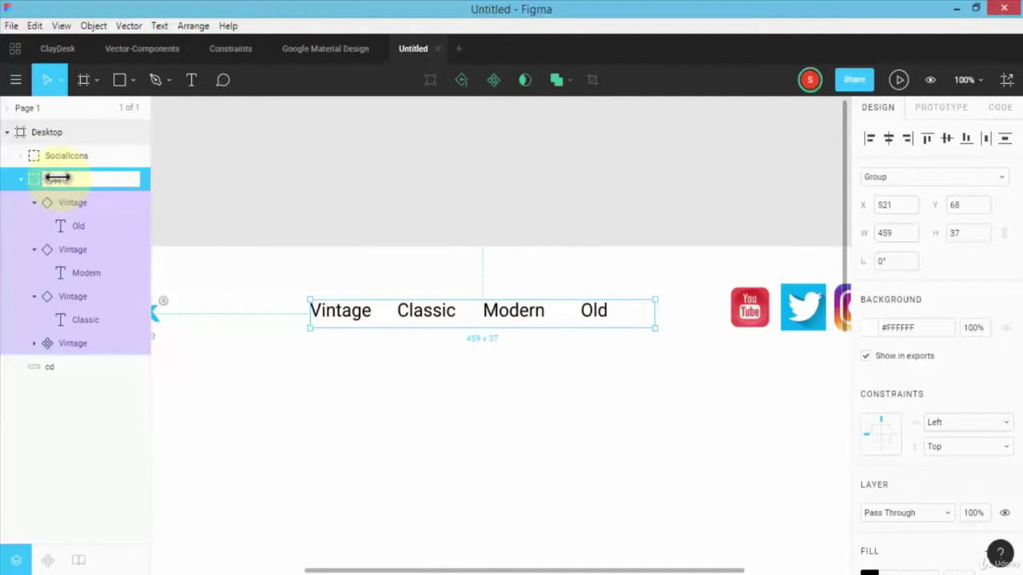
type("Top-Text")
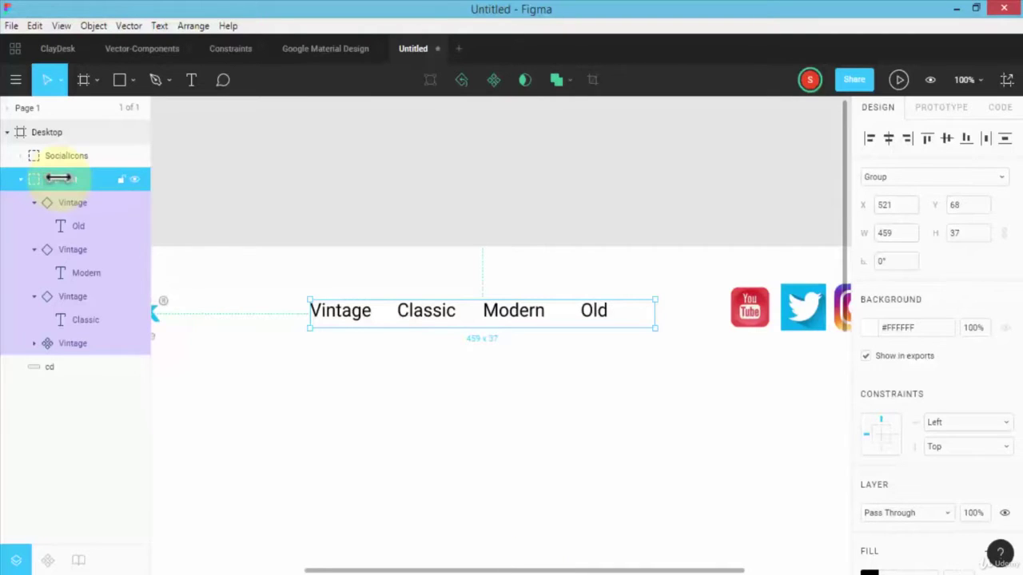
key("Return")
mouse_move(530, 566)
left_mouse_down()
mouse_move(580, 565)
mouse_move(531, 568)
left_mouse_up()
scroll(405, 444, "down", 2)
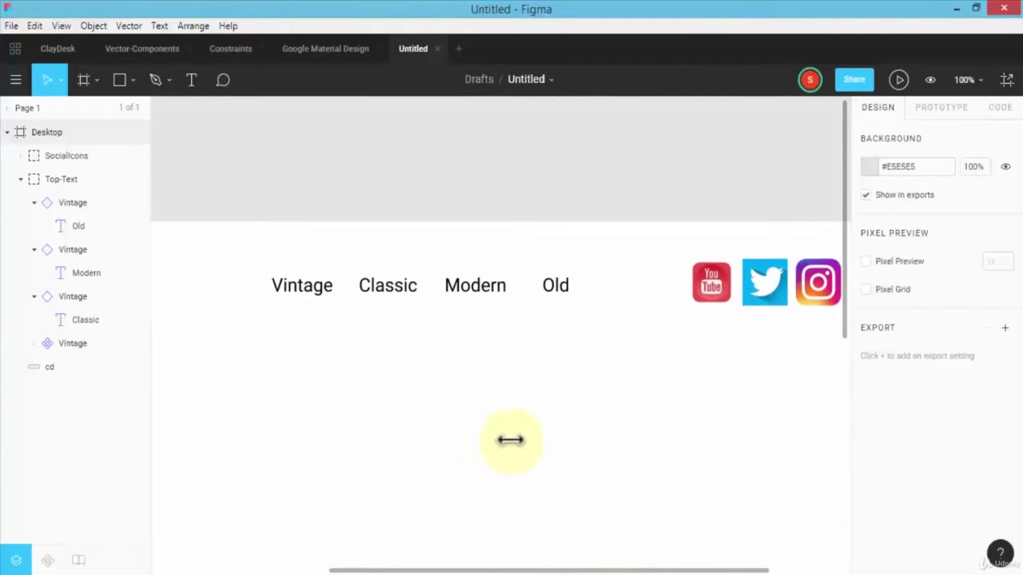
key("minus")
scroll(750, 397, "down", 1)
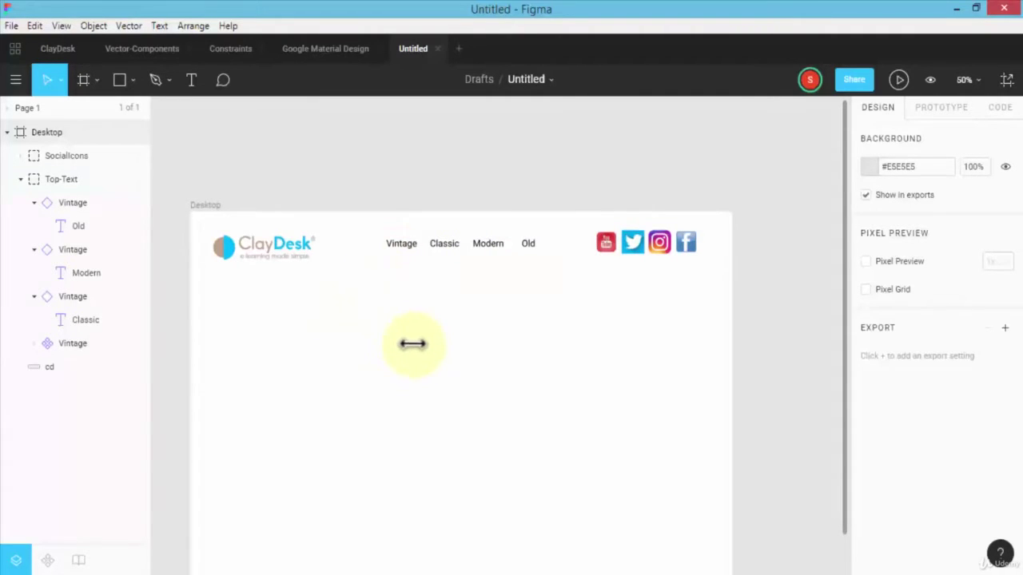
Step: Load the car photo sven-scheuermeier-108260.jpg from the Cars folder for placing
left_click(131, 80)
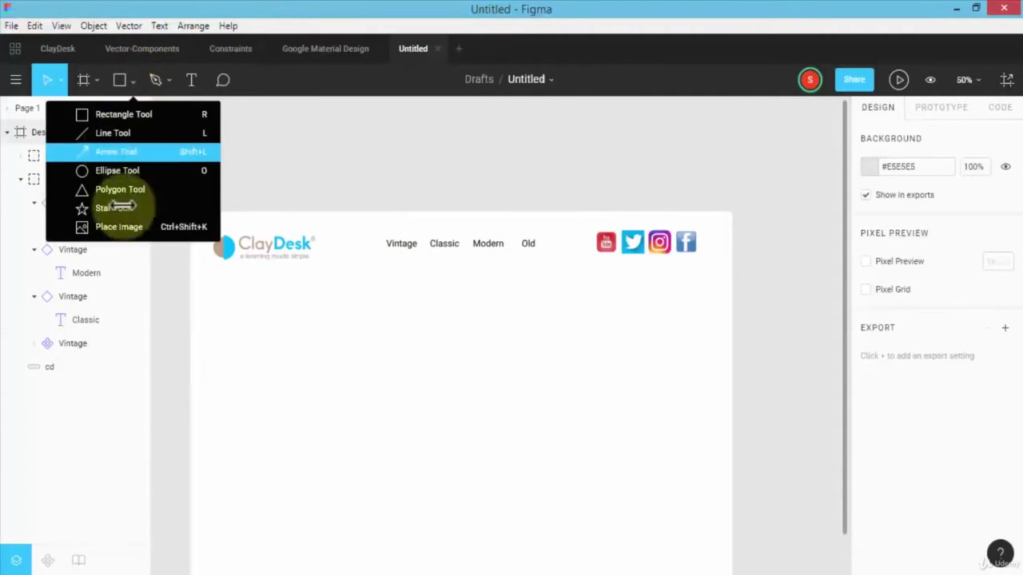
left_click(132, 228)
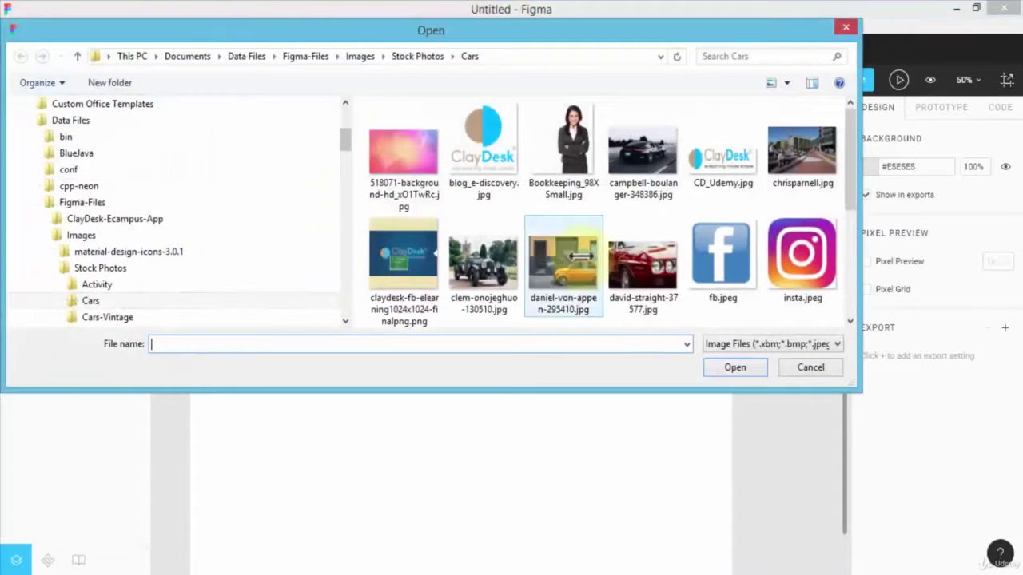
left_click(97, 302)
left_click(562, 260)
scroll(551, 253, "down", 3)
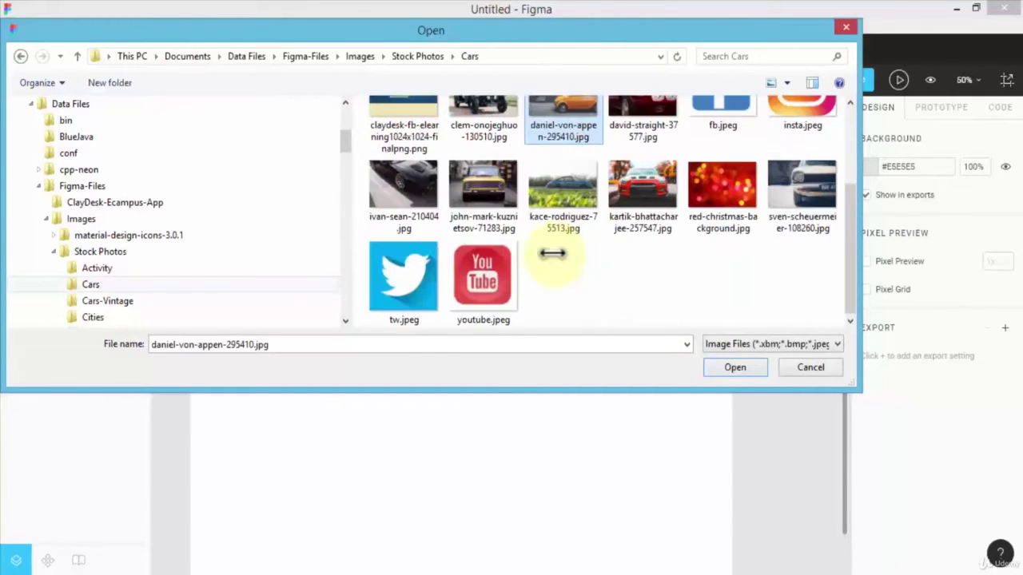
left_click(788, 190)
left_click(729, 367)
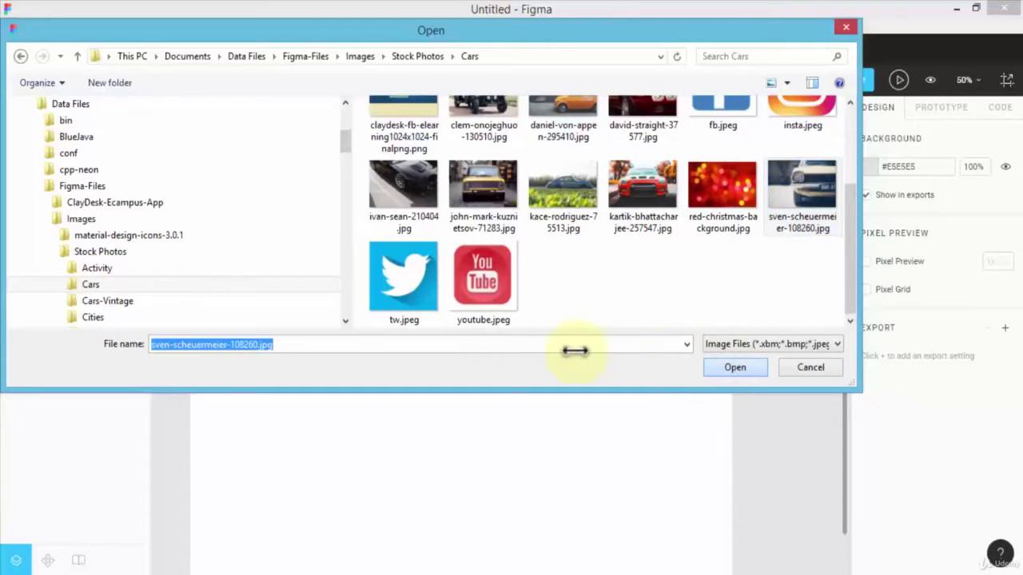
left_click(723, 367)
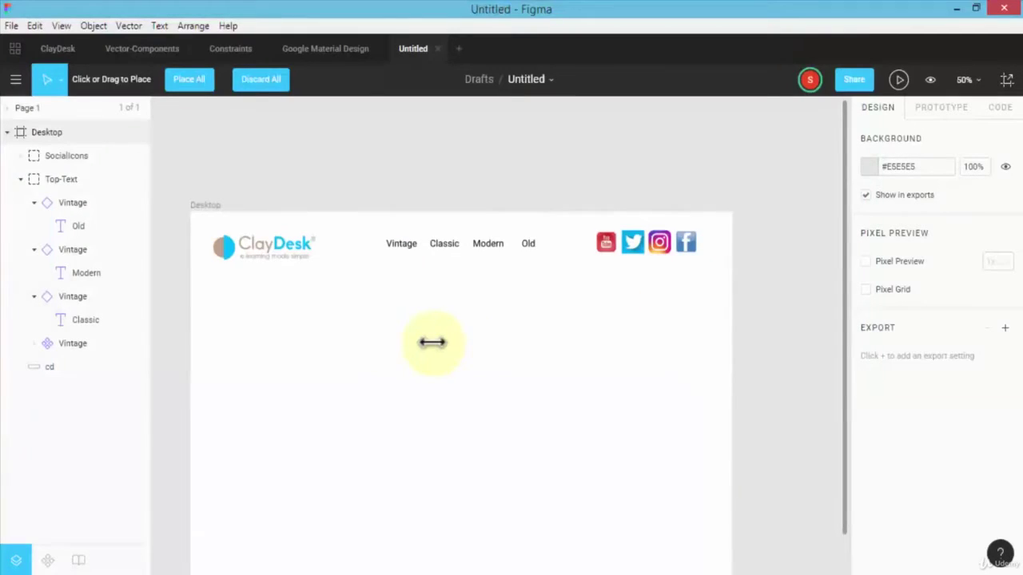
Step: Place the car photo on the Desktop frame, trying a 1000 width before undoing it
left_click(432, 342)
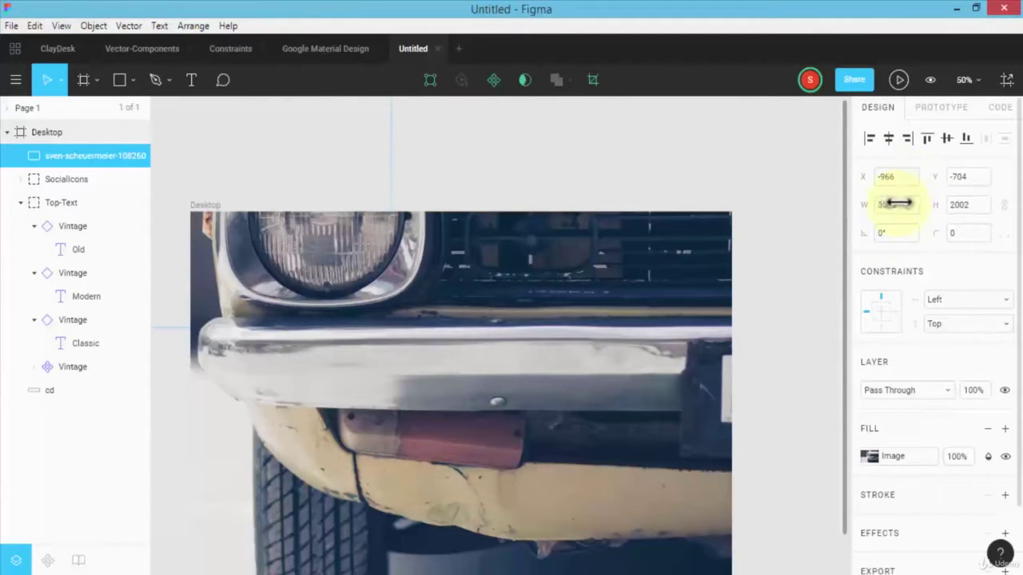
left_click(898, 205)
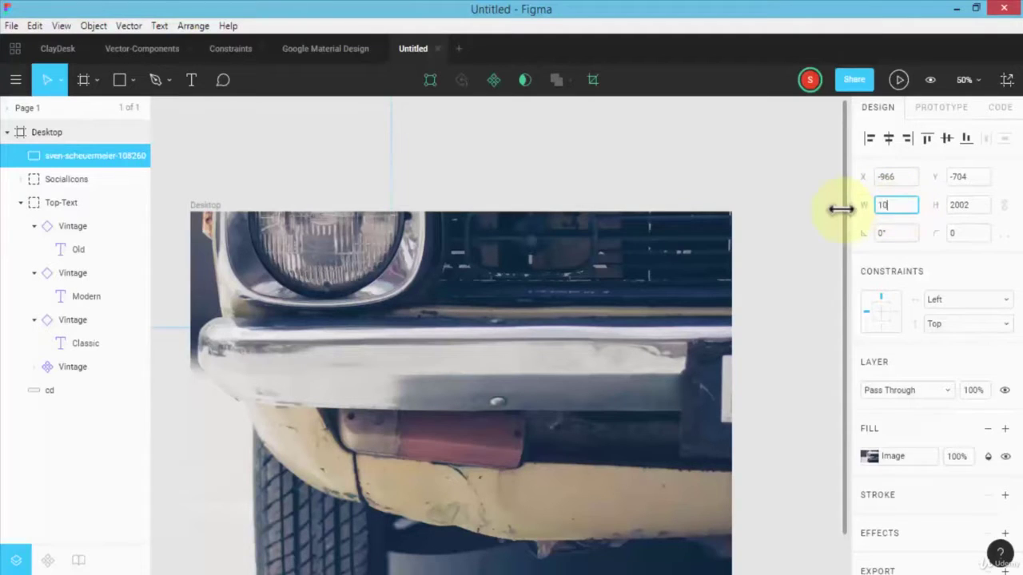
key("Return")
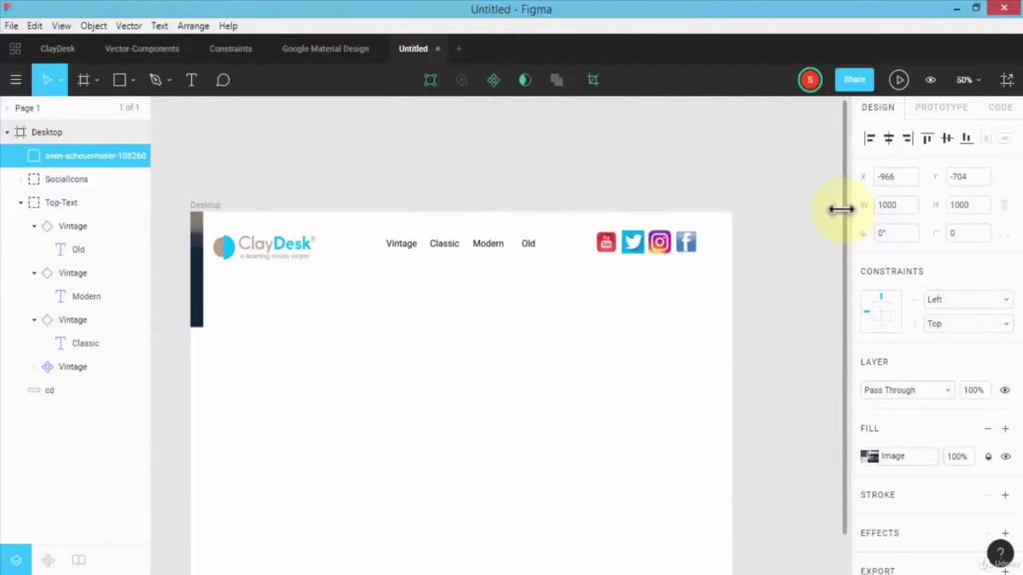
type("0")
left_click(956, 177)
key("ctrl+z")
key("ctrl+z")
key("ctrl+z")
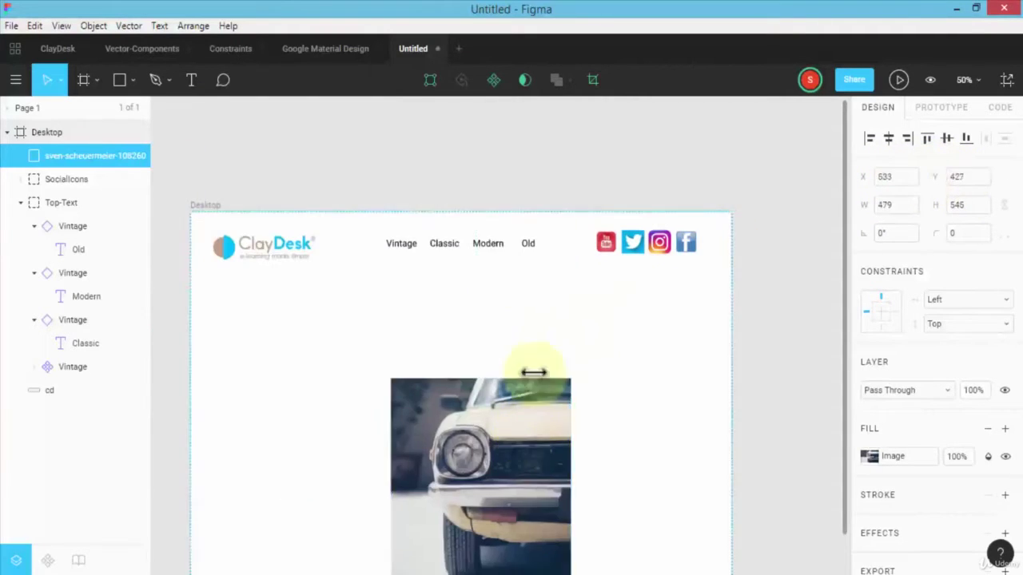
Step: Resize the photo to 709 × 516 and move it to X 640, Y 254
left_click_drag(550, 450, 685, 448)
left_click_drag(567, 369, 581, 392)
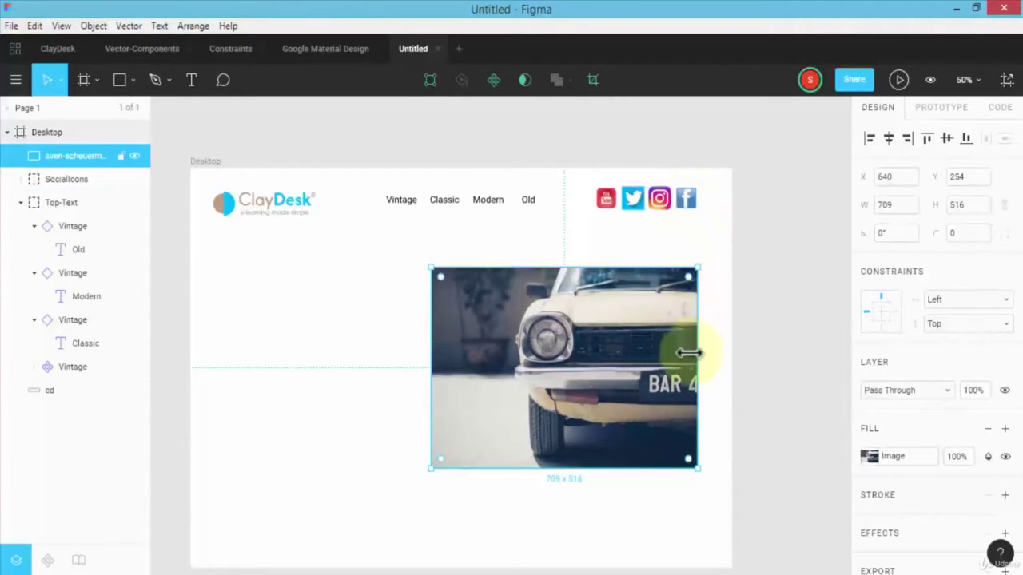
left_click_drag(689, 353, 718, 351)
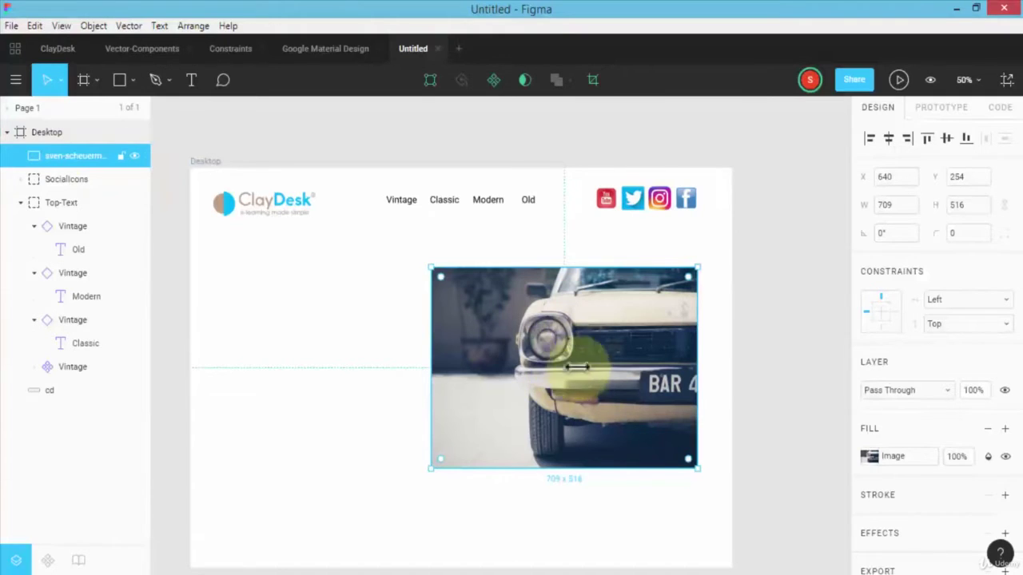
Step: Give the Desktop frame a 12-row layout grid (gutter 20, stretch) in #FF0000 at 6% opacity
left_click(50, 131)
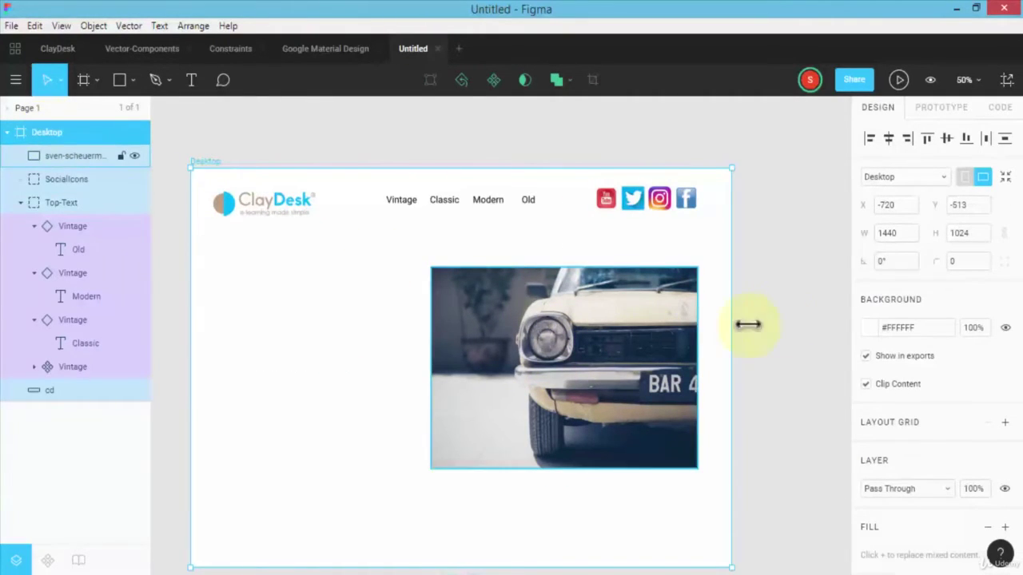
left_click(1003, 420)
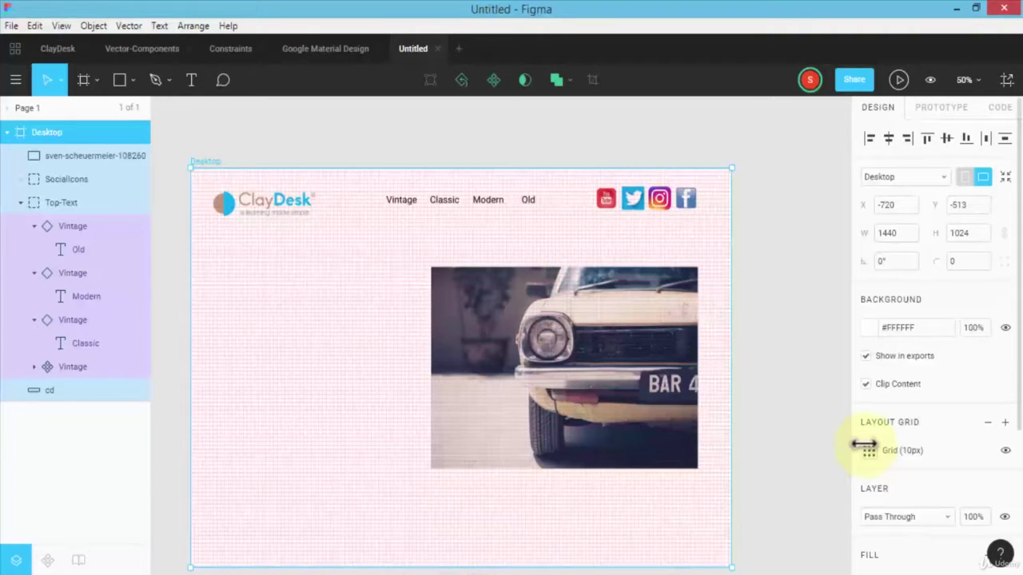
left_click(864, 445)
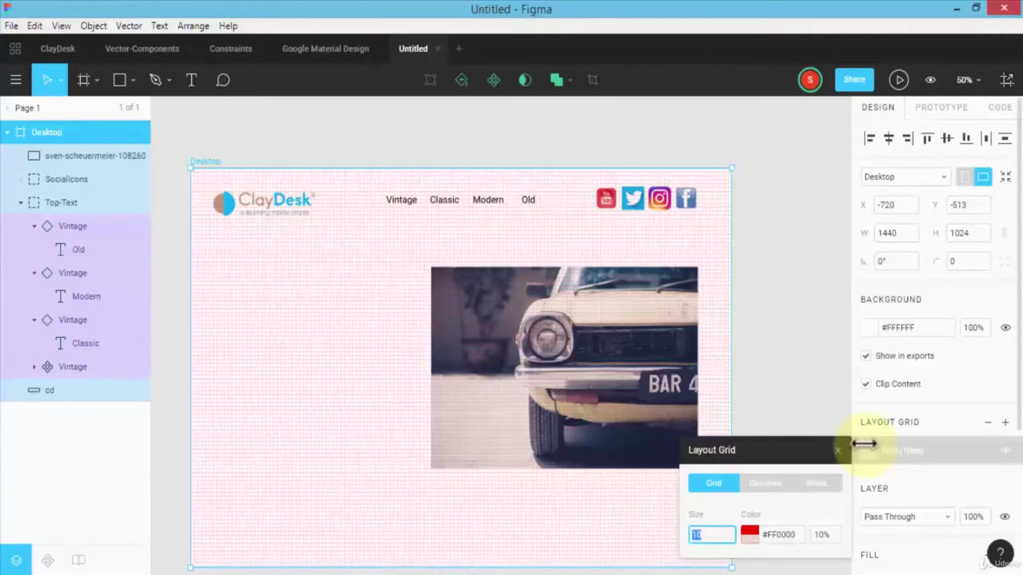
left_click(764, 483)
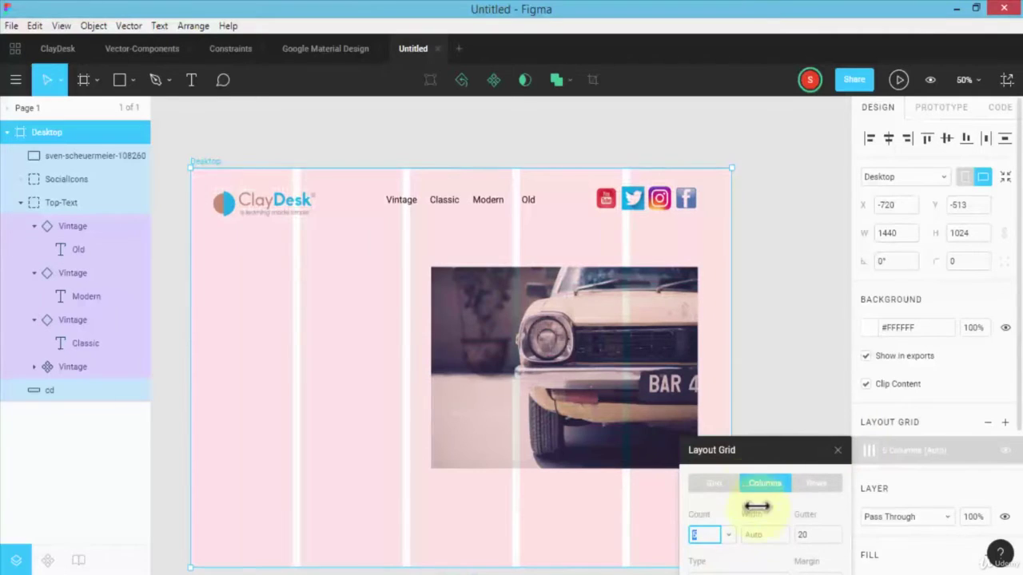
type("12")
key("Return")
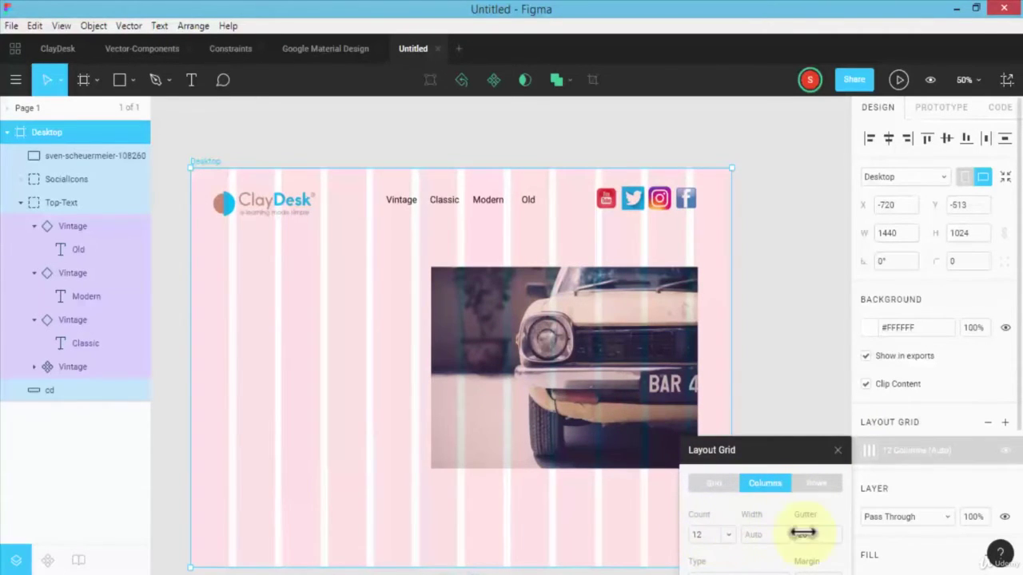
left_click(813, 482)
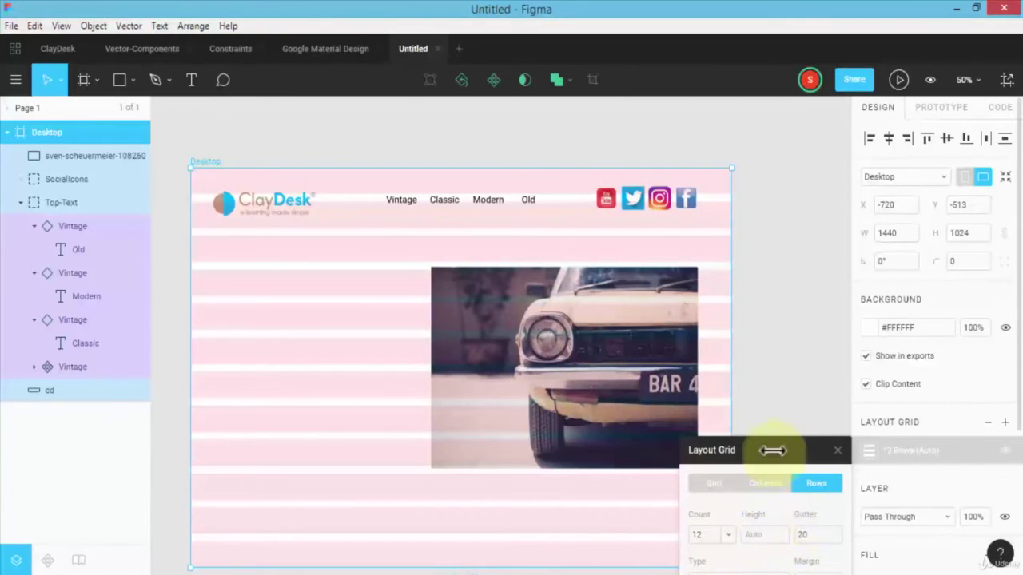
left_click_drag(772, 447, 782, 350)
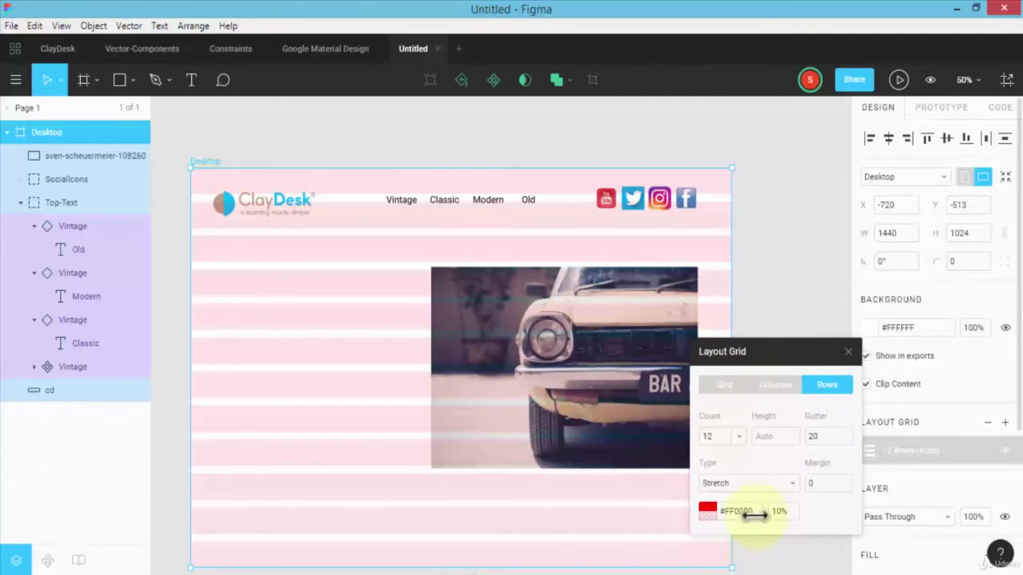
left_click(705, 509)
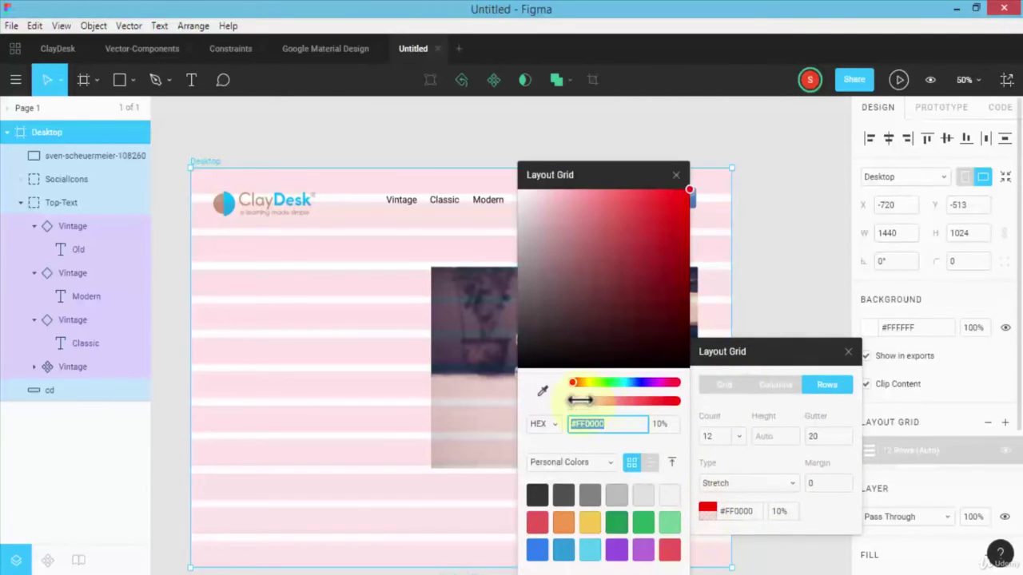
left_click_drag(580, 399, 576, 400)
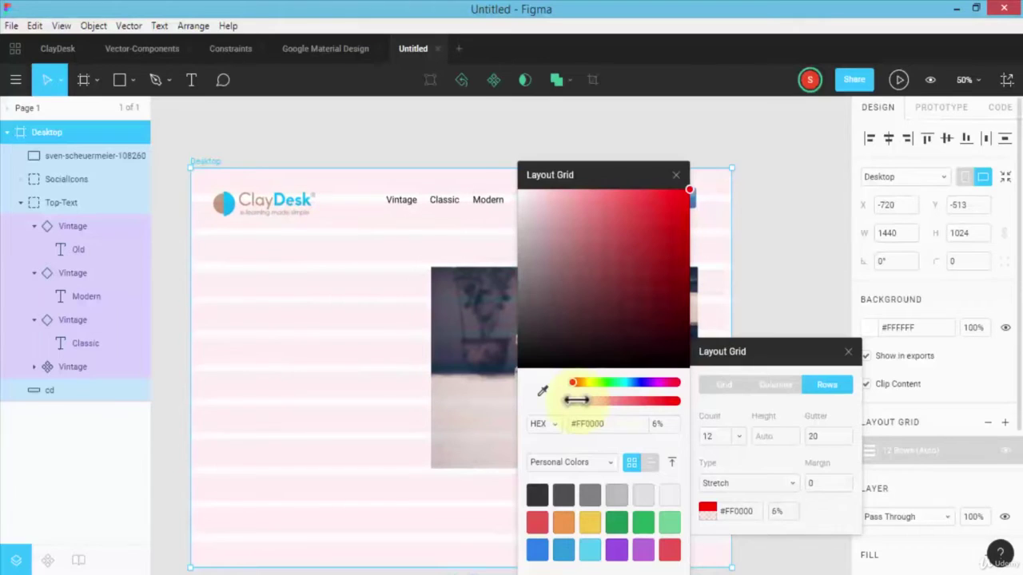
key("Escape")
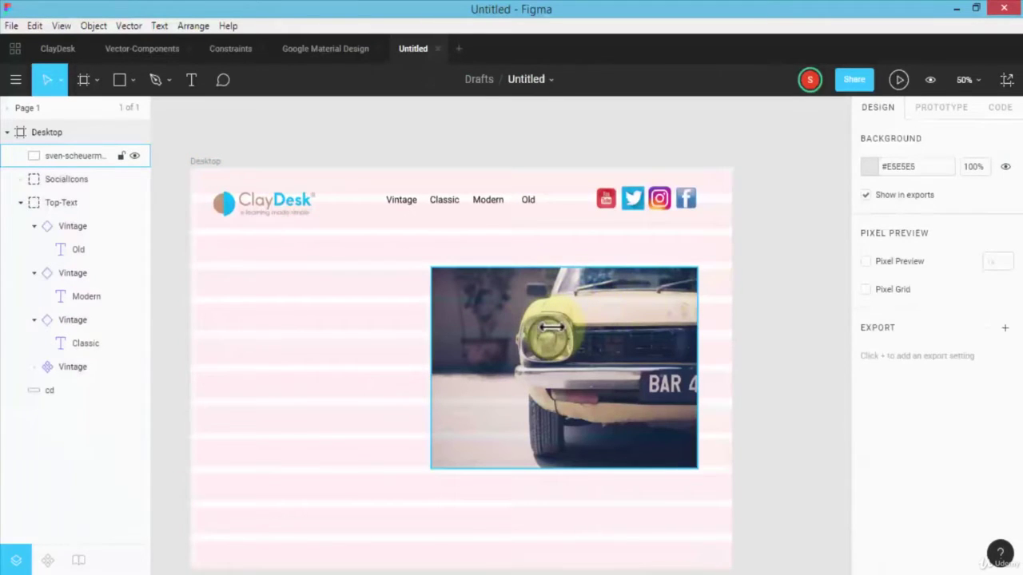
Step: Move the car photo up against the right guide and switch the Desktop grid back to columns
left_click_drag(609, 345, 592, 323)
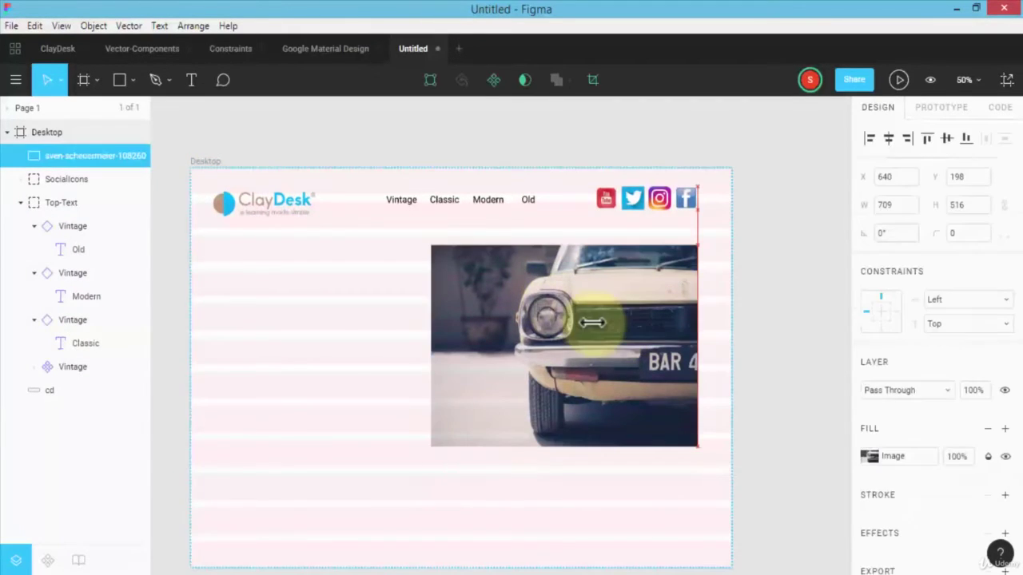
left_click(44, 132)
left_click(869, 450)
left_click(759, 426)
Step: Snap the SocialIcons group and the car photo to the column guides, photo at X 637, Y 254
left_click(608, 195)
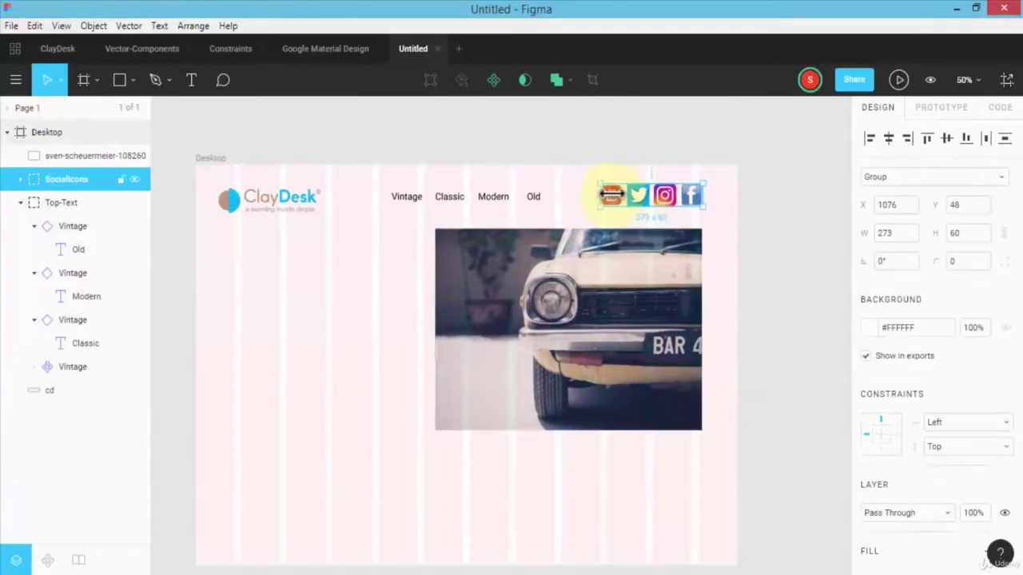
left_click_drag(610, 194, 609, 198)
left_click_drag(646, 324, 643, 370)
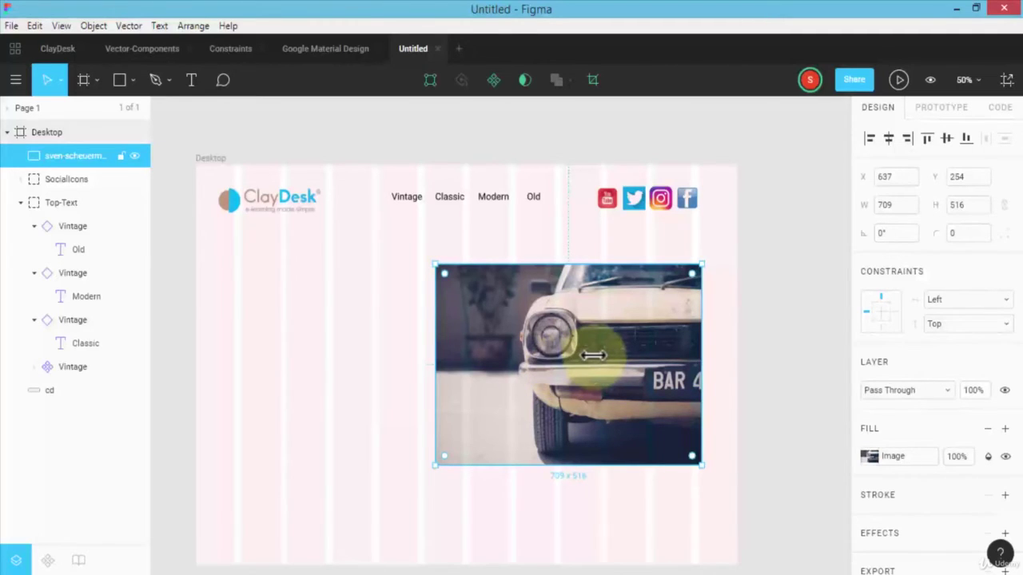
double_click(593, 355)
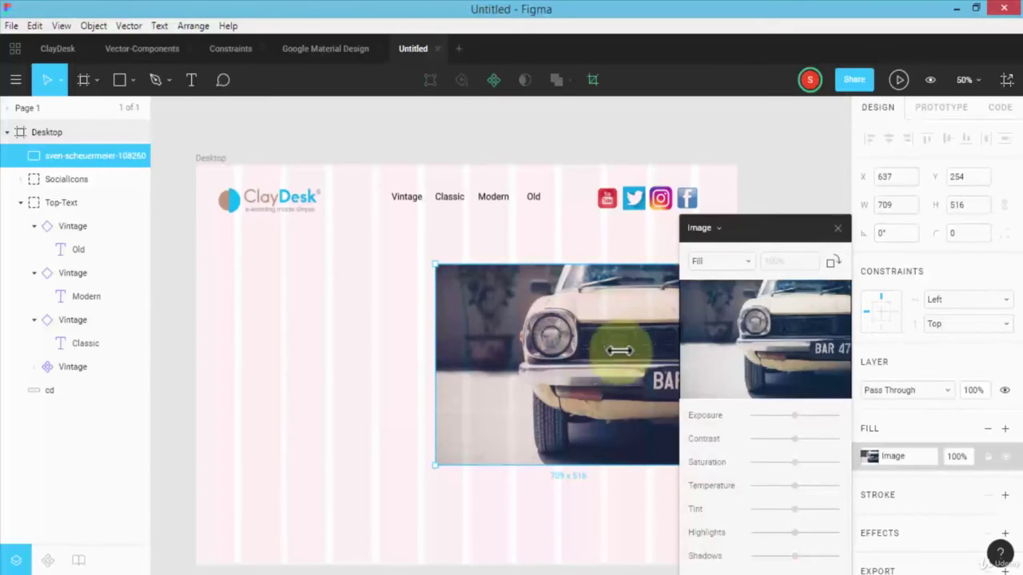
left_click_drag(784, 216, 783, 186)
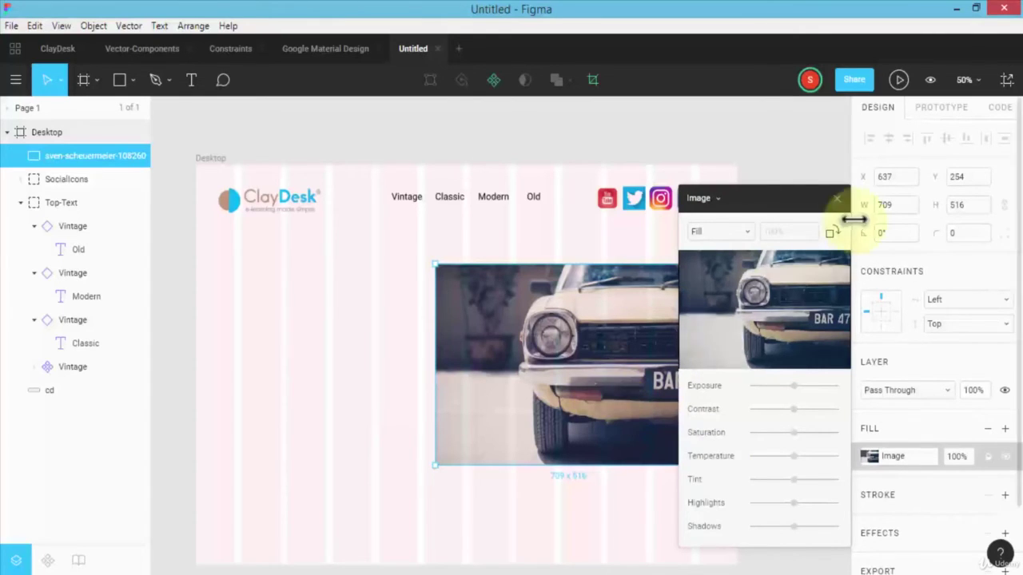
left_click(832, 197)
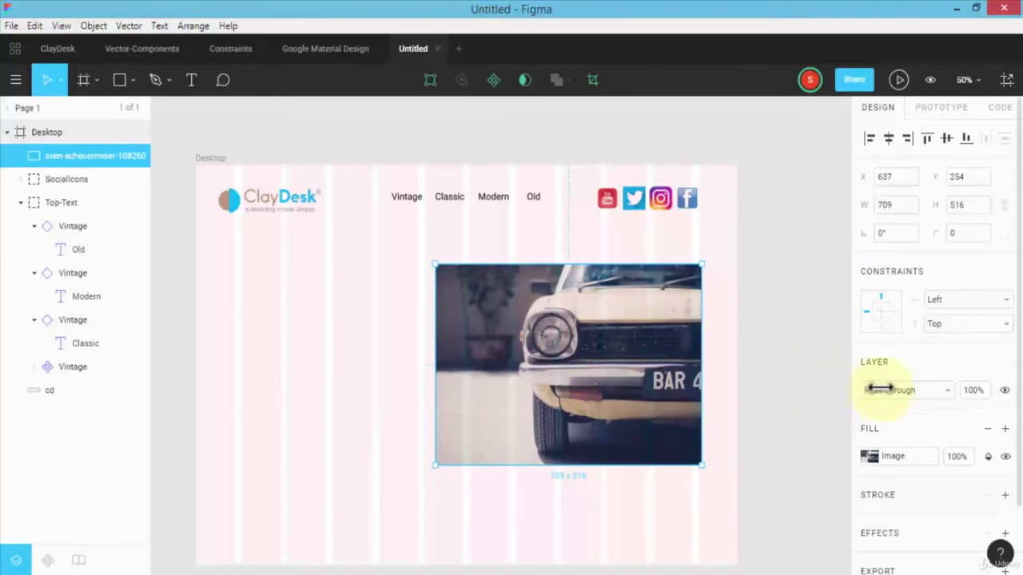
Step: Set the car photo's blend mode to Multiply at 50% opacity
left_click(948, 391)
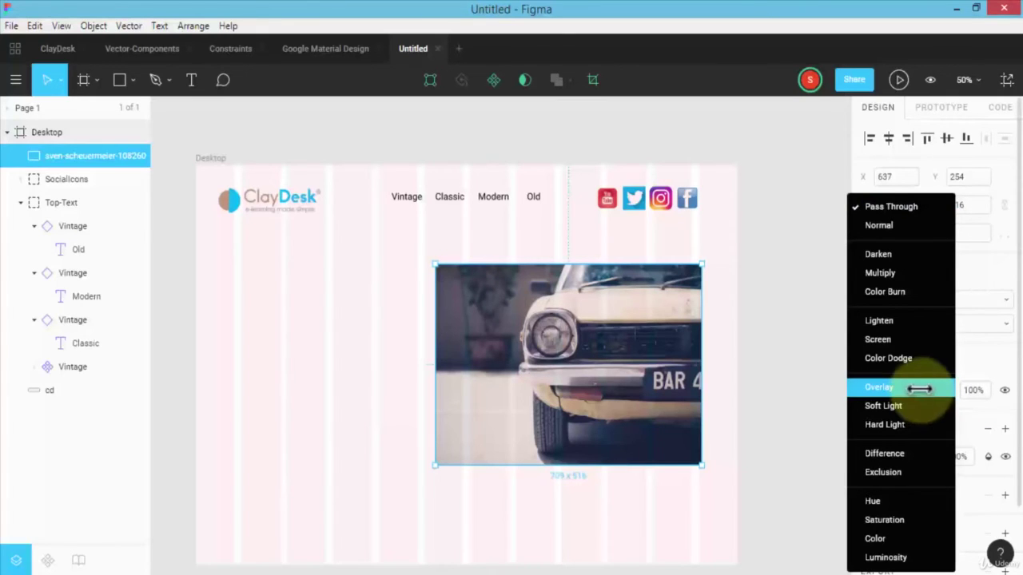
left_click(901, 274)
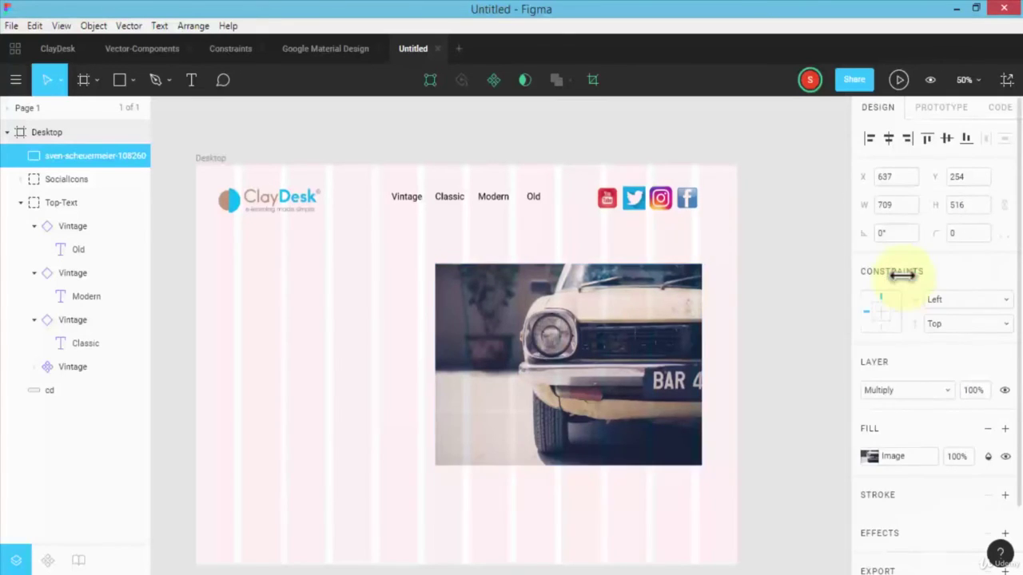
left_click(968, 389)
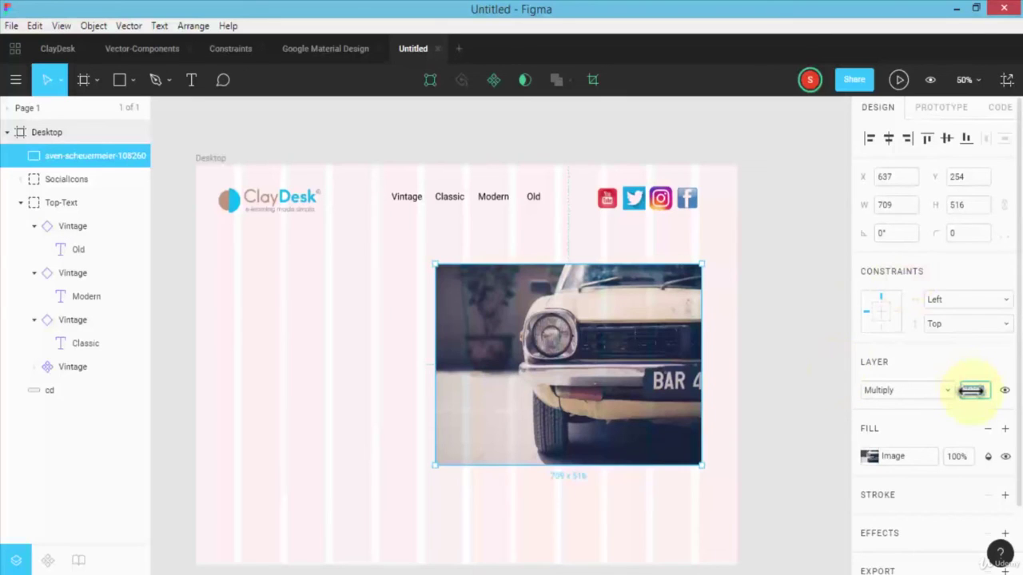
left_click_drag(971, 390, 954, 388)
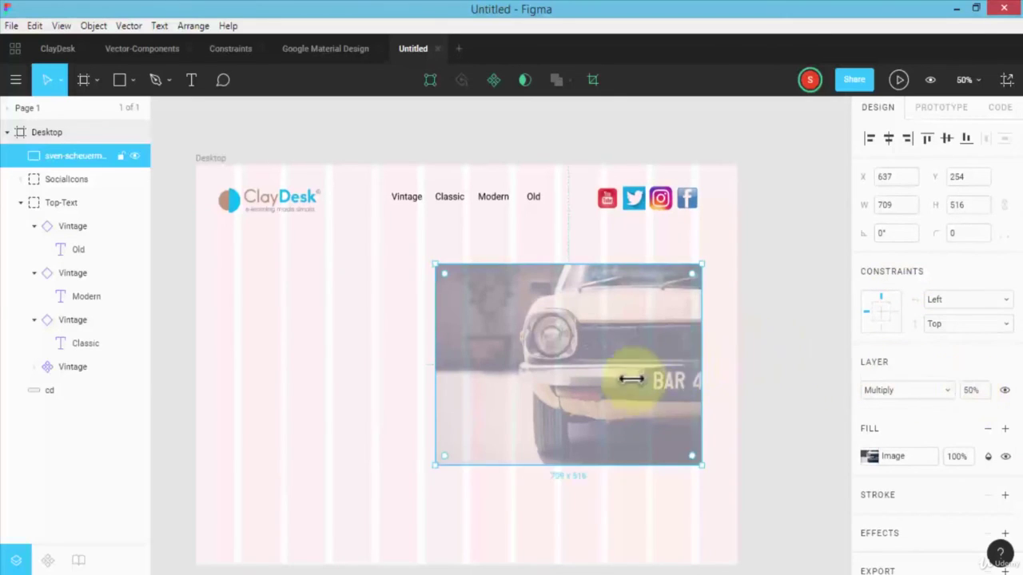
Step: Widen the car photo leftward to 838 × 516 at X 508 and shift the ClayDesk logo right
key("alt")
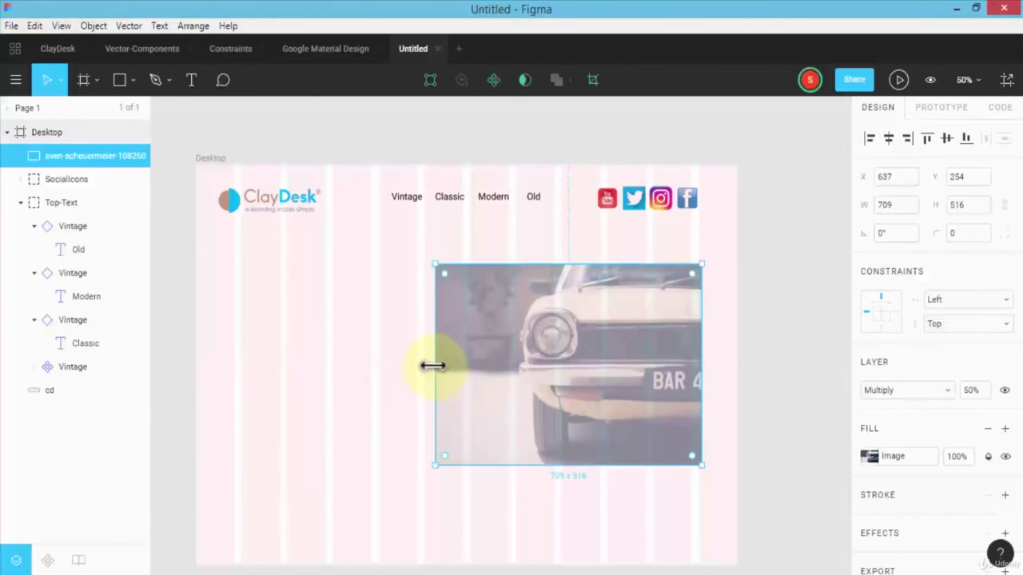
left_click_drag(417, 366, 384, 366)
left_click(262, 201)
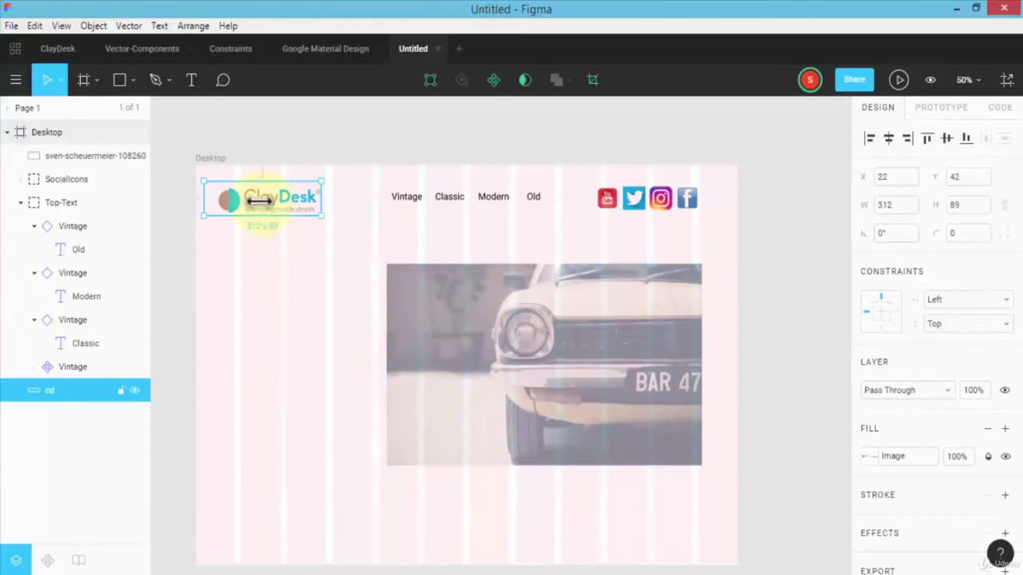
left_click_drag(262, 197, 276, 197)
left_click(479, 396)
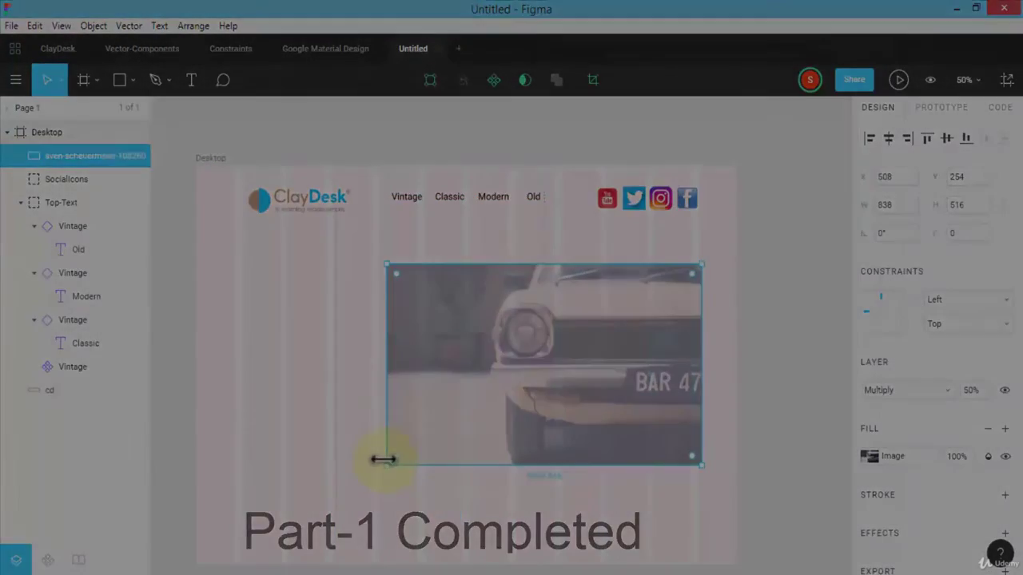